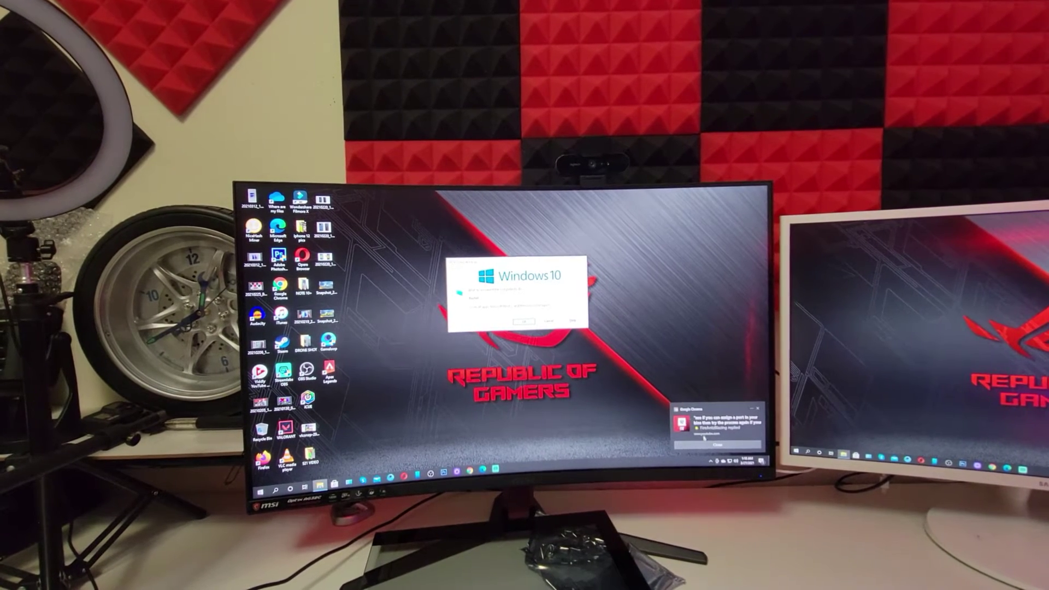
- Dismiss the browser notification, restart the computer and enter the BIOS setup during startup
{"action": "left_click", "coordinate": [738, 447]}
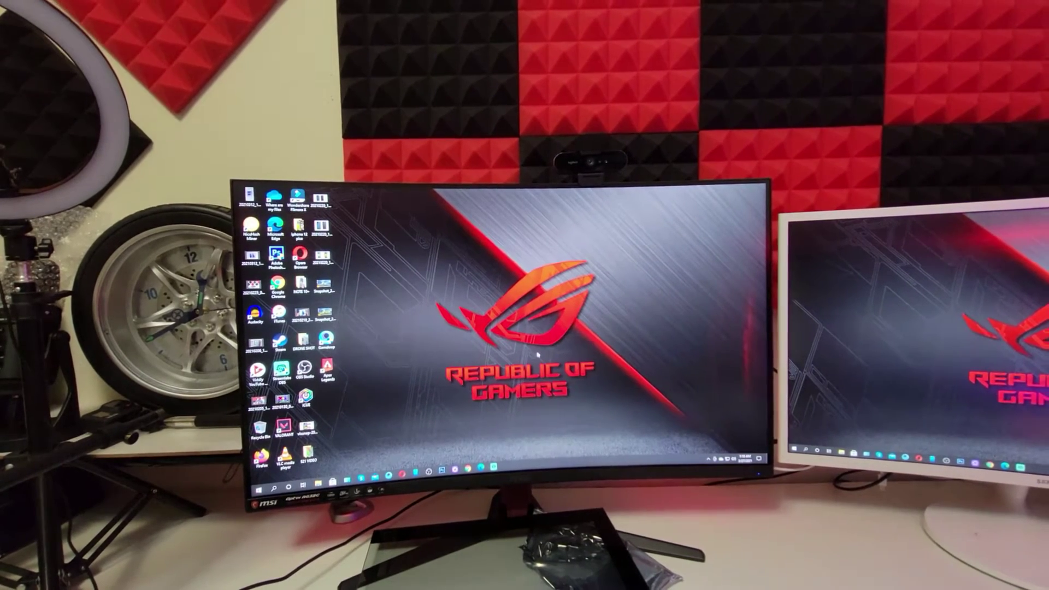
{"action": "key", "text": "alt+F4"}
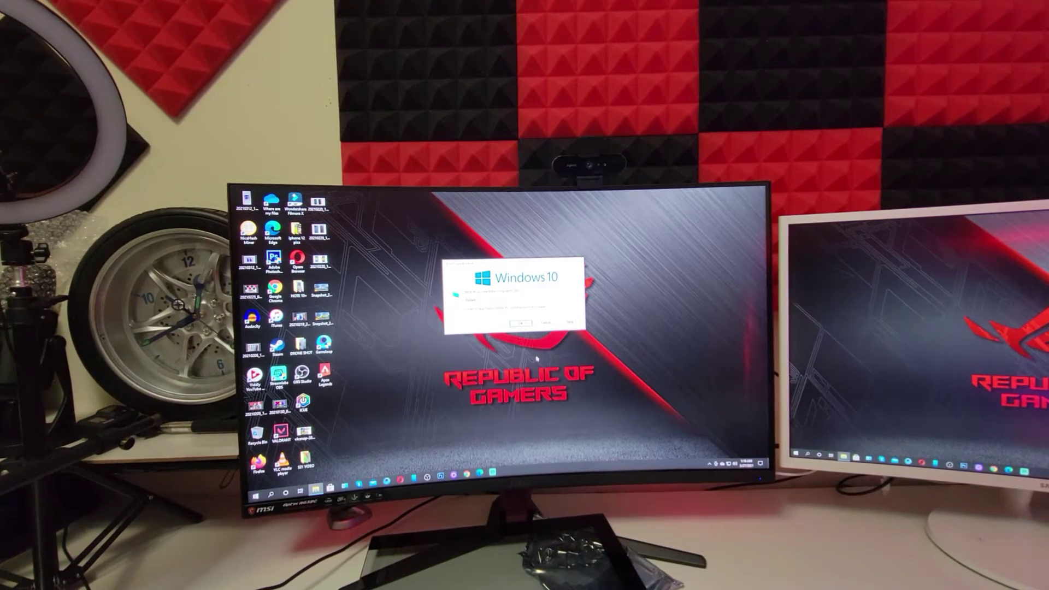
{"action": "key", "text": "Return"}
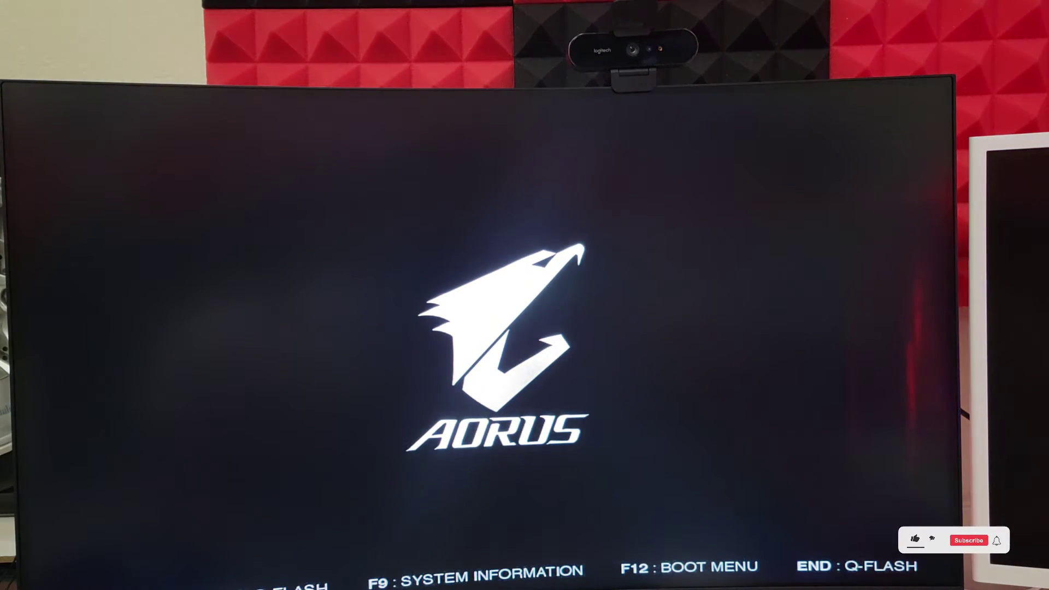
{"action": "key", "text": "Delete"}
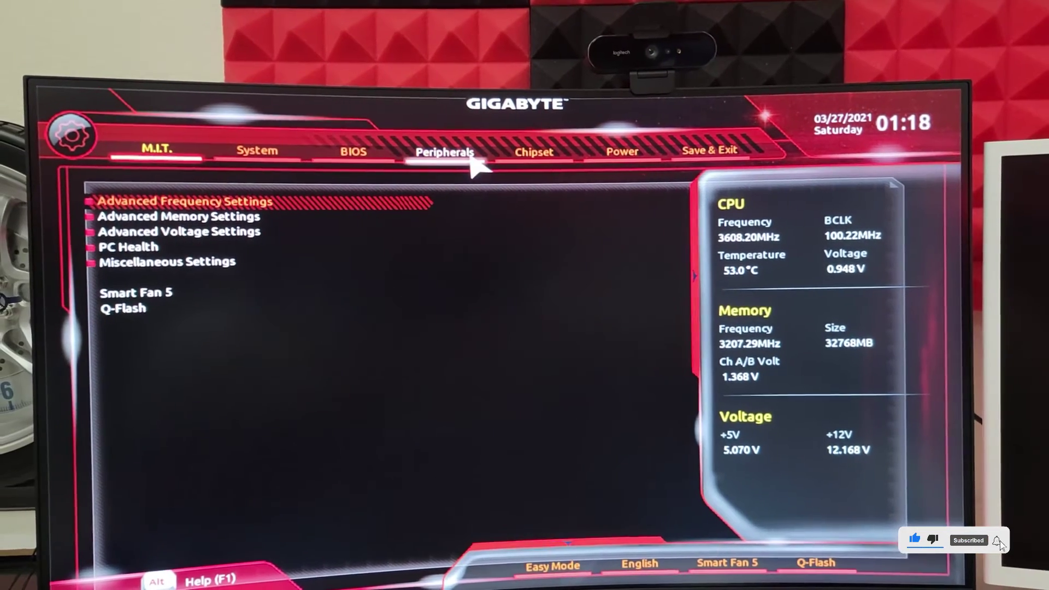
- Open the Chipset settings, try RAID as the SATA Mode and set it back to AHCI
{"action": "left_click", "coordinate": [471, 159]}
{"action": "left_click", "coordinate": [531, 154]}
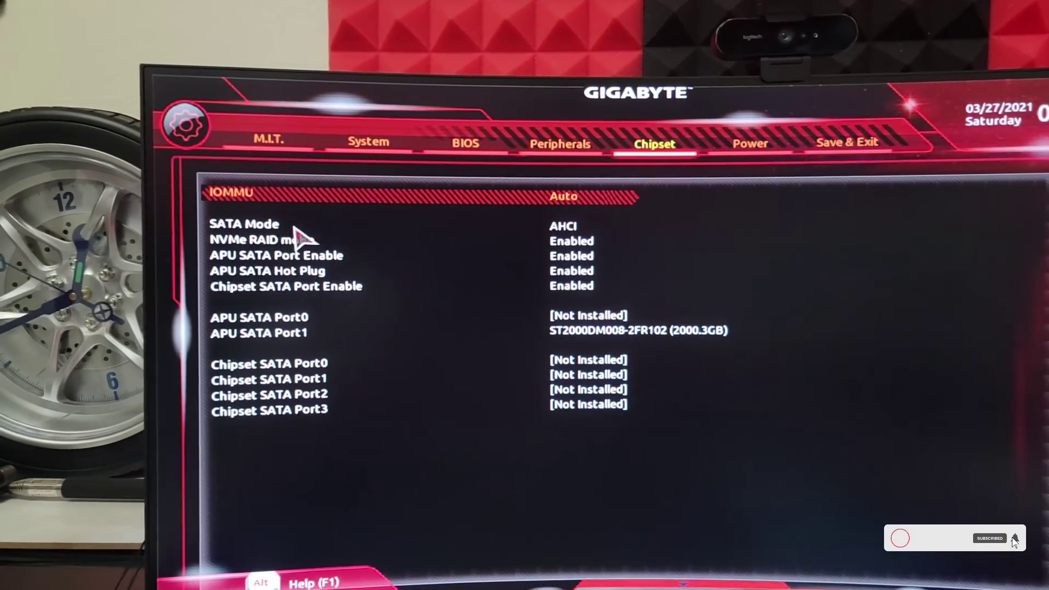
{"action": "left_click", "coordinate": [564, 226]}
{"action": "left_click", "coordinate": [564, 226]}
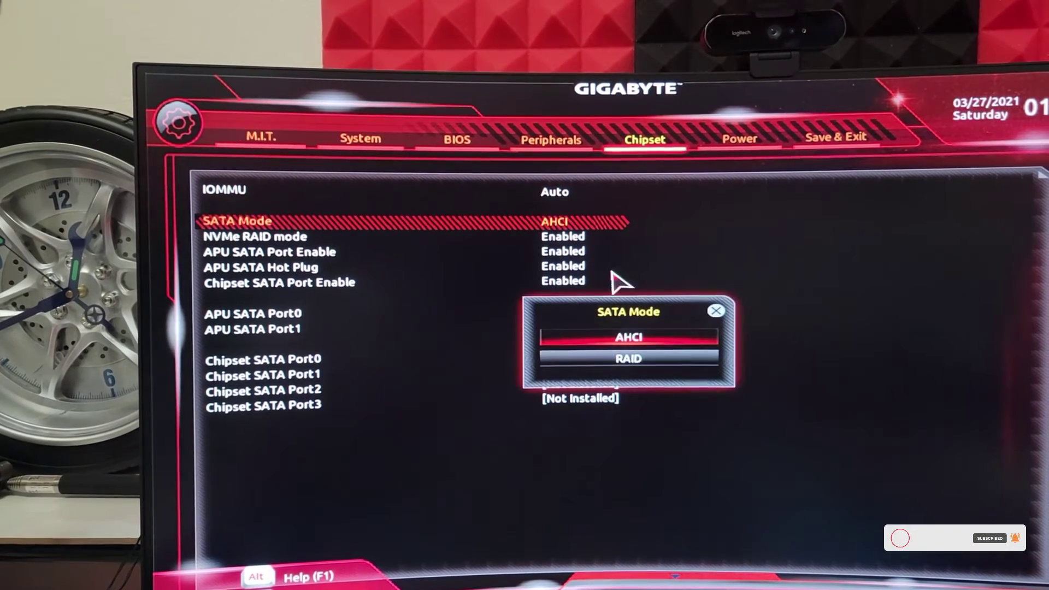
{"action": "left_click", "coordinate": [627, 360]}
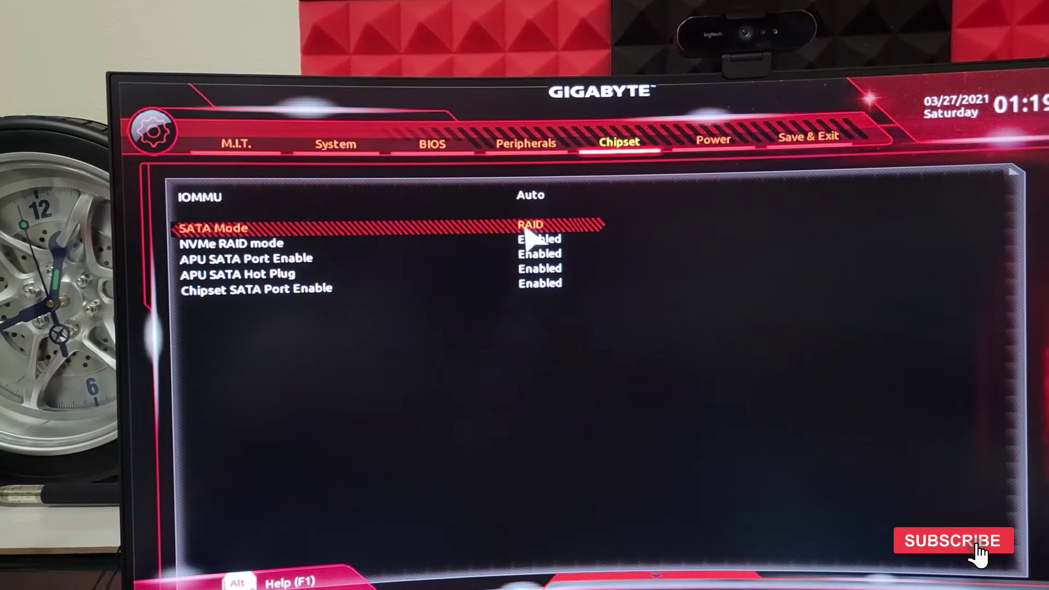
{"action": "left_click", "coordinate": [526, 229]}
{"action": "left_click", "coordinate": [597, 341]}
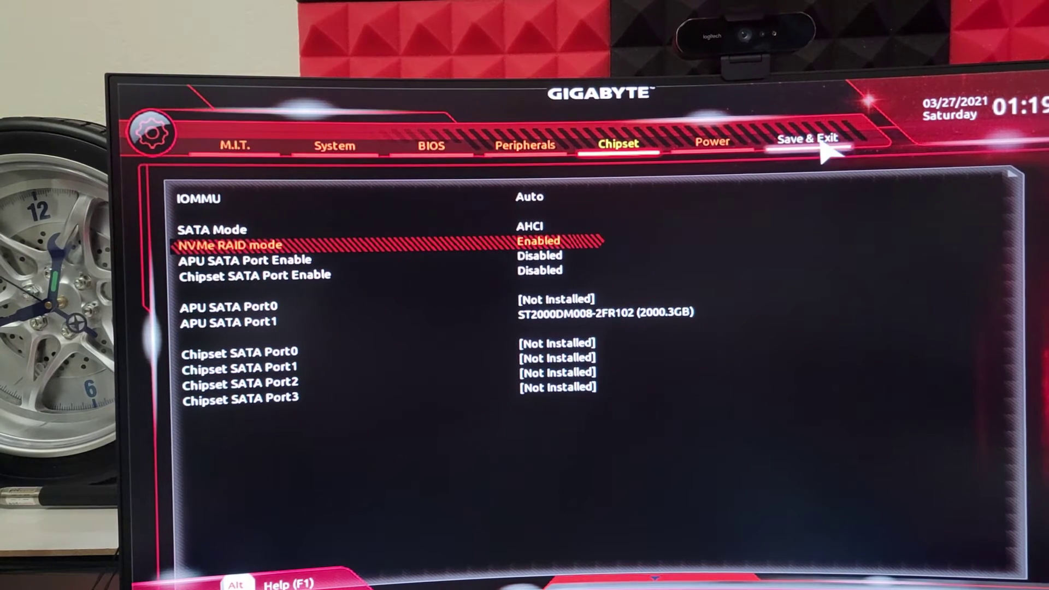
- Save the BIOS configuration, exit the setup and confirm the reset
{"action": "left_click", "coordinate": [813, 137]}
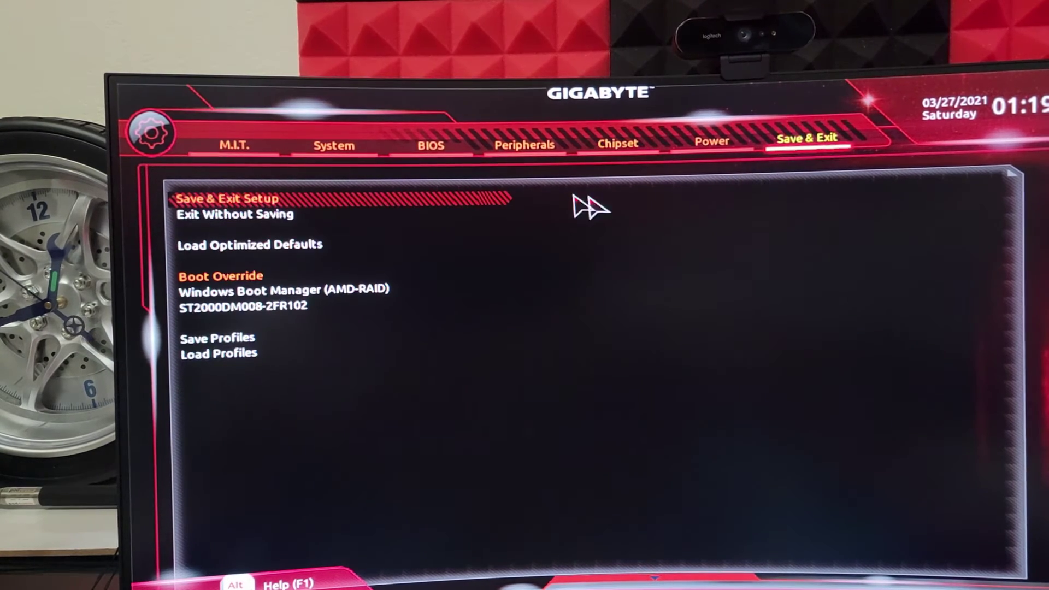
{"action": "left_click", "coordinate": [221, 203]}
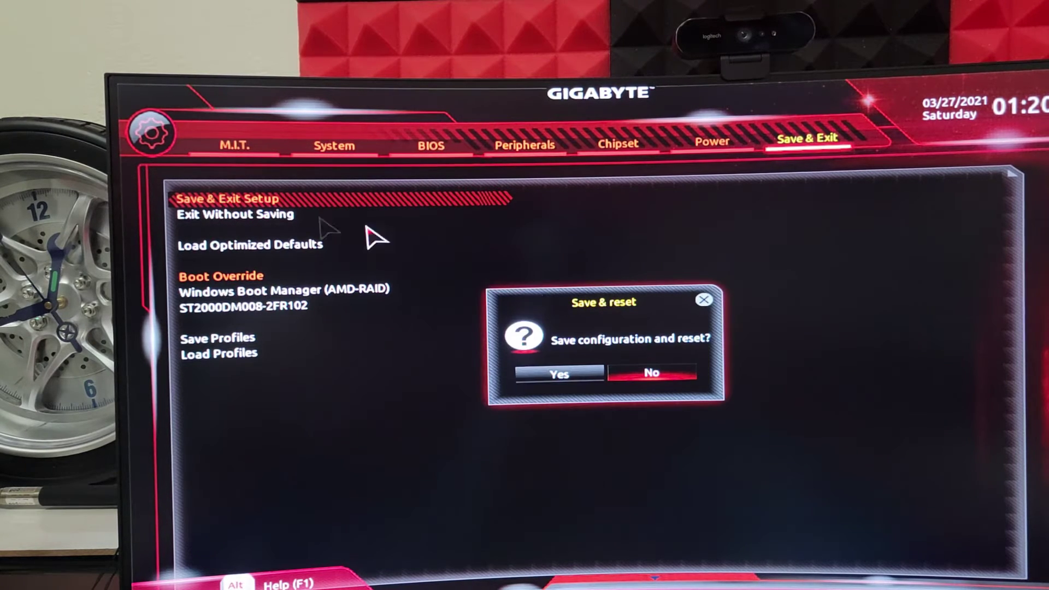
{"action": "left_click", "coordinate": [559, 381]}
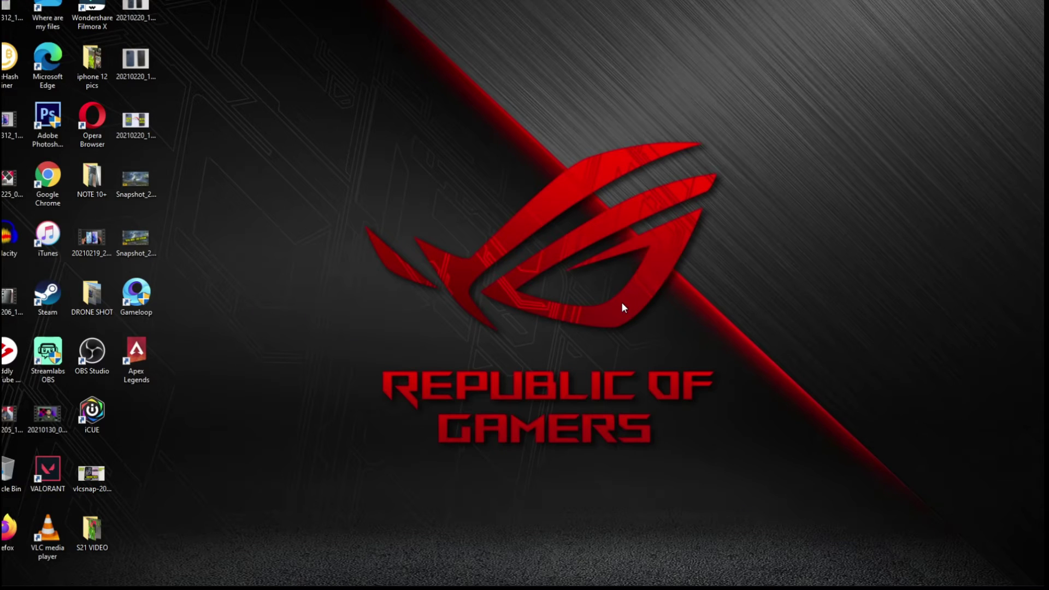
{"action": "right_click", "coordinate": [601, 198]}
{"action": "left_click", "coordinate": [631, 247]}
{"action": "right_click", "coordinate": [568, 175]}
{"action": "left_click", "coordinate": [600, 225]}
{"action": "right_click", "coordinate": [564, 195]}
{"action": "left_click", "coordinate": [588, 243]}
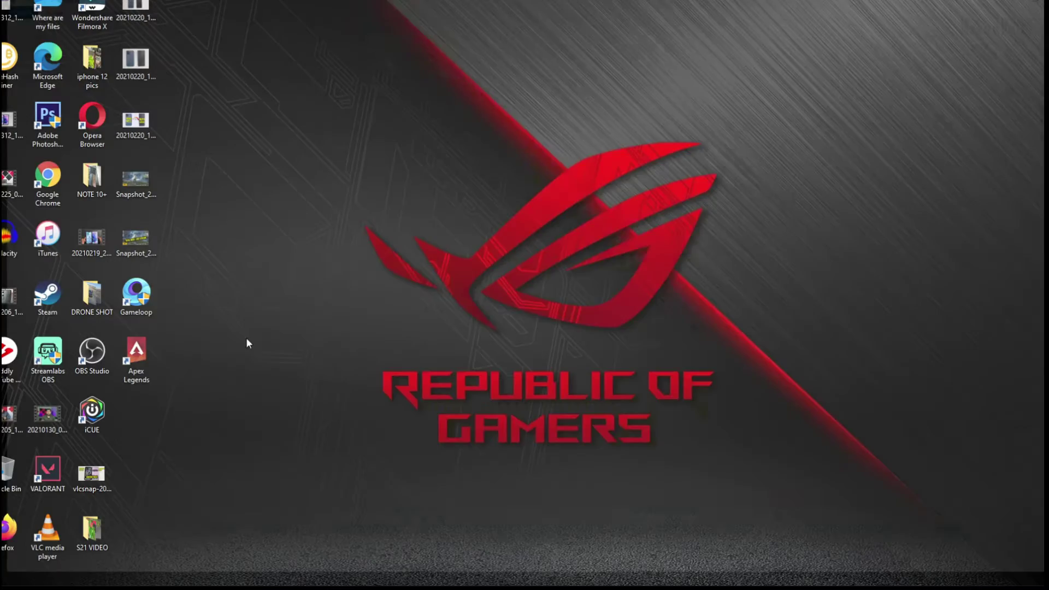
- Open This PC in File Explorer to check which drives are available
{"action": "key", "text": "super+e"}
{"action": "left_click", "coordinate": [22, 224]}
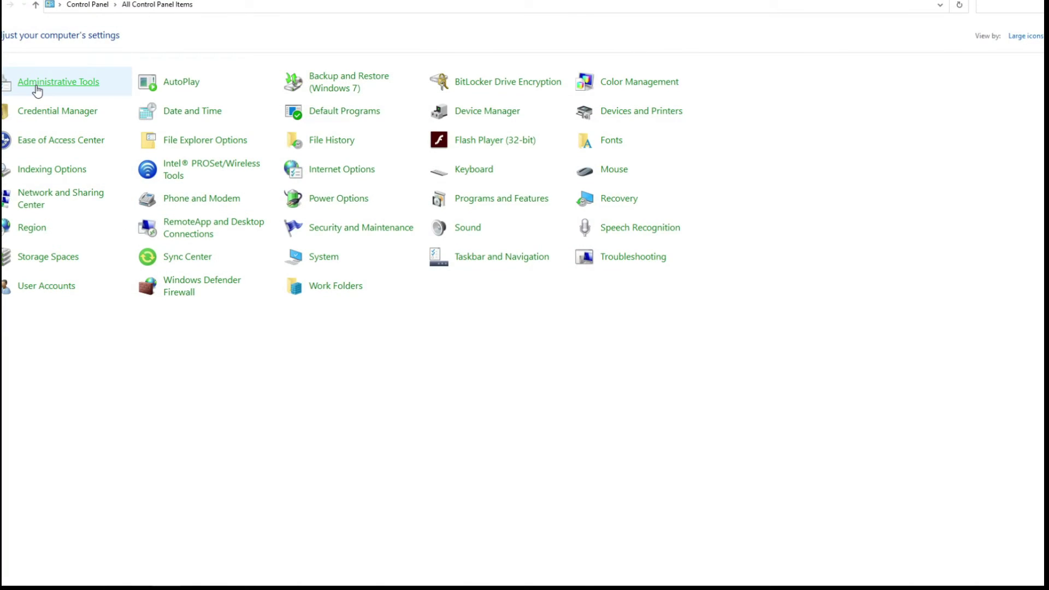
- Open Computer Management from Administrative Tools and show Disk Management under Storage in a maximized window
{"action": "left_click", "coordinate": [36, 87]}
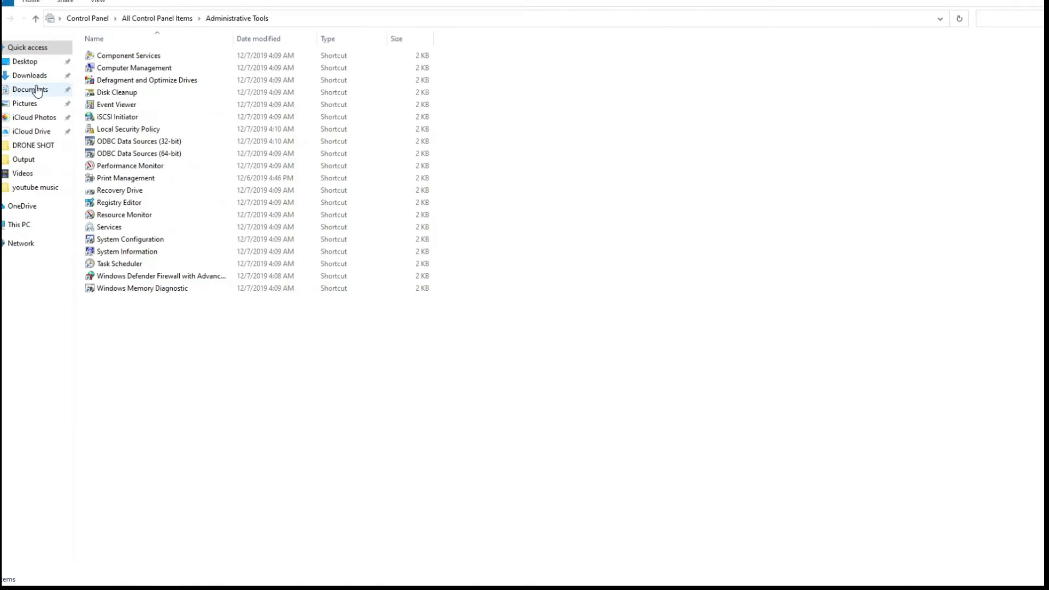
{"action": "double_click", "coordinate": [132, 68]}
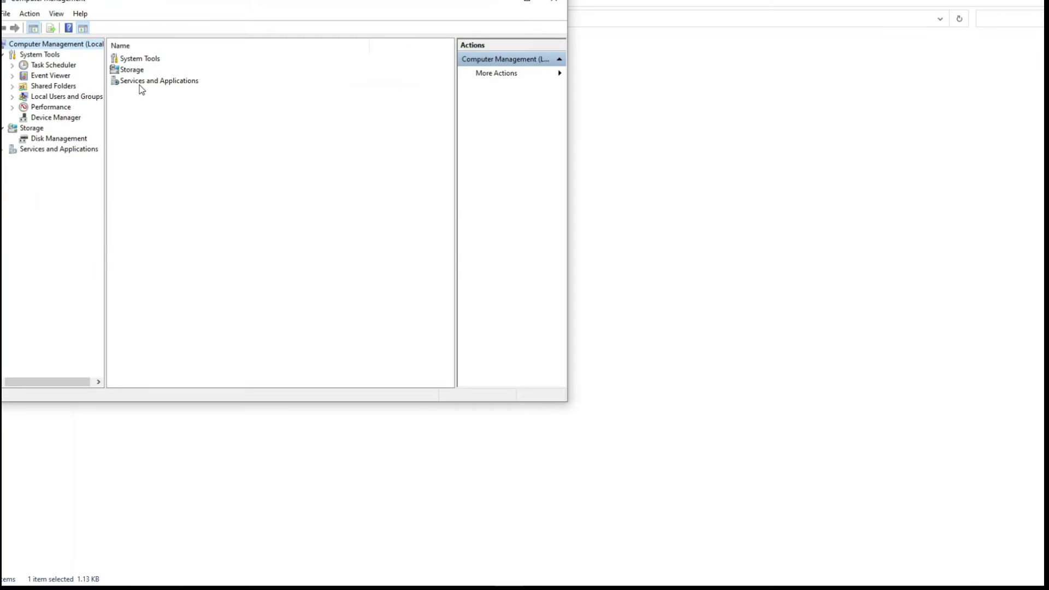
{"action": "double_click", "coordinate": [124, 71]}
{"action": "double_click", "coordinate": [158, 59]}
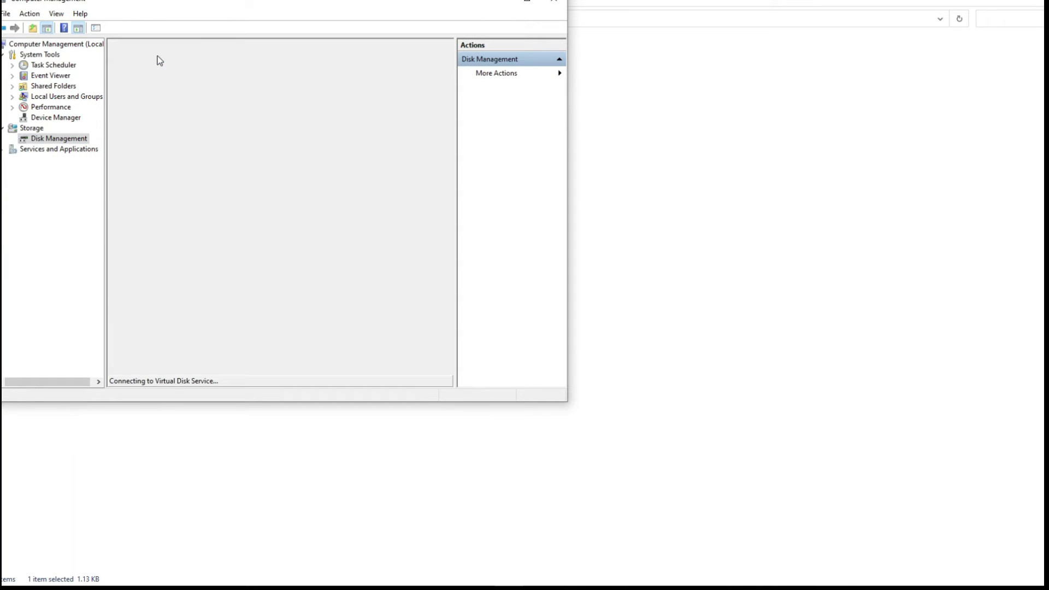
{"action": "left_click", "coordinate": [527, 2]}
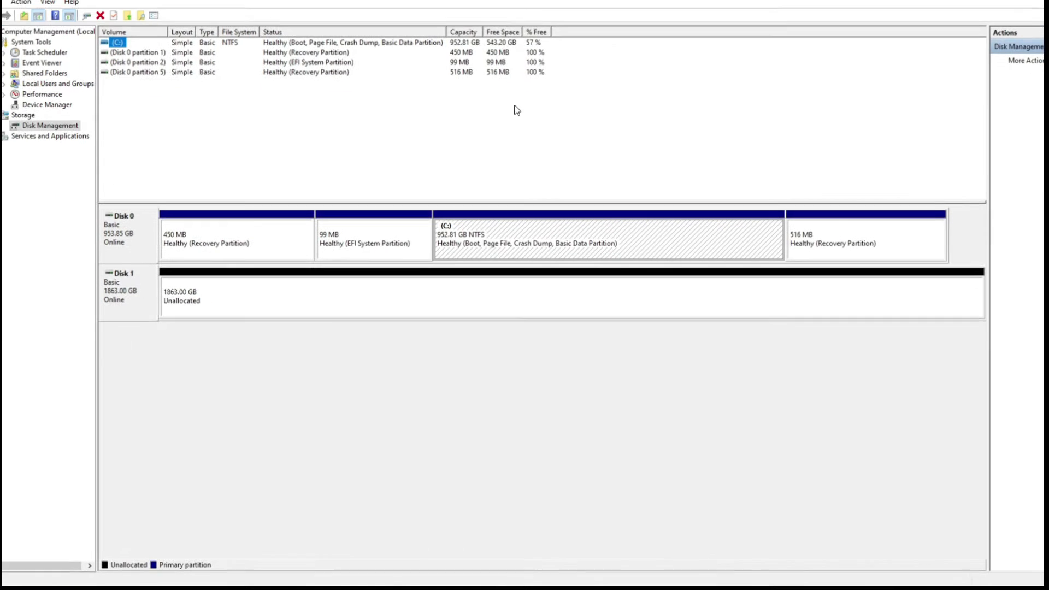
- Start a new simple volume on Disk 1's unallocated space using the maximum size of 1907712 MB
{"action": "left_click", "coordinate": [257, 297]}
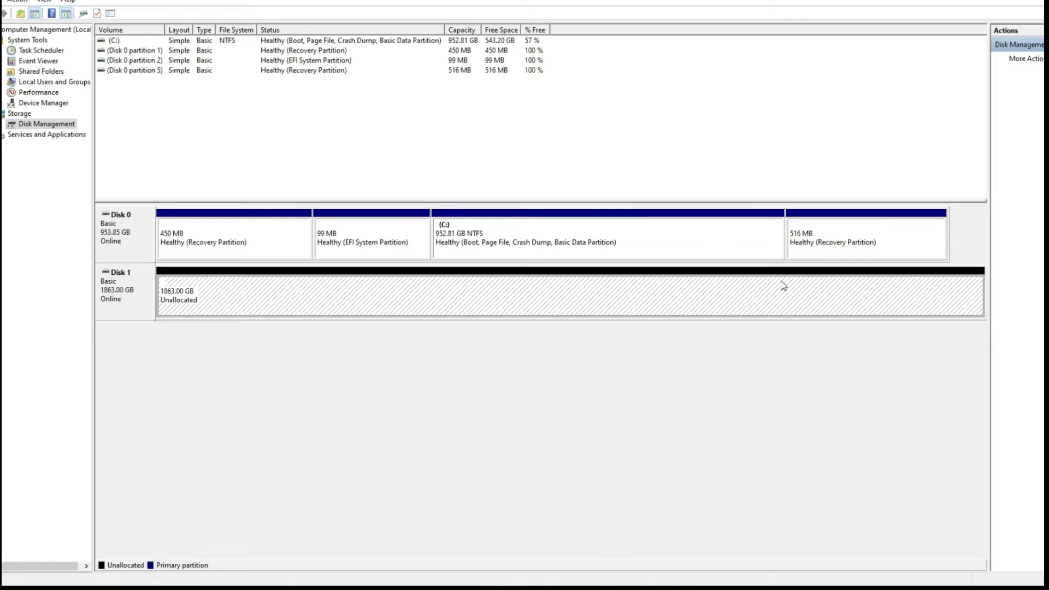
{"action": "right_click", "coordinate": [395, 301]}
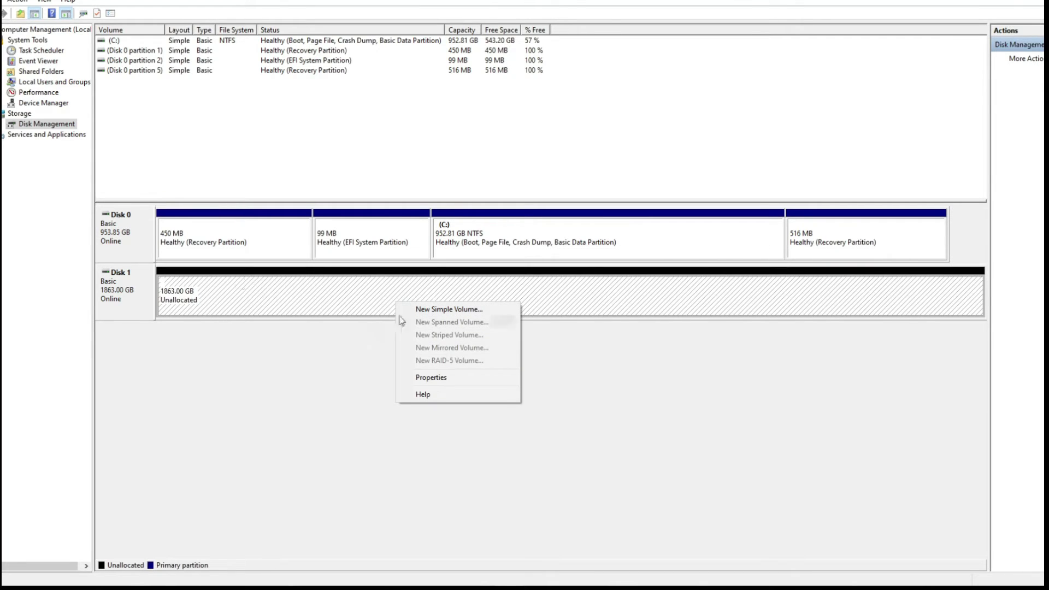
{"action": "left_click", "coordinate": [429, 310]}
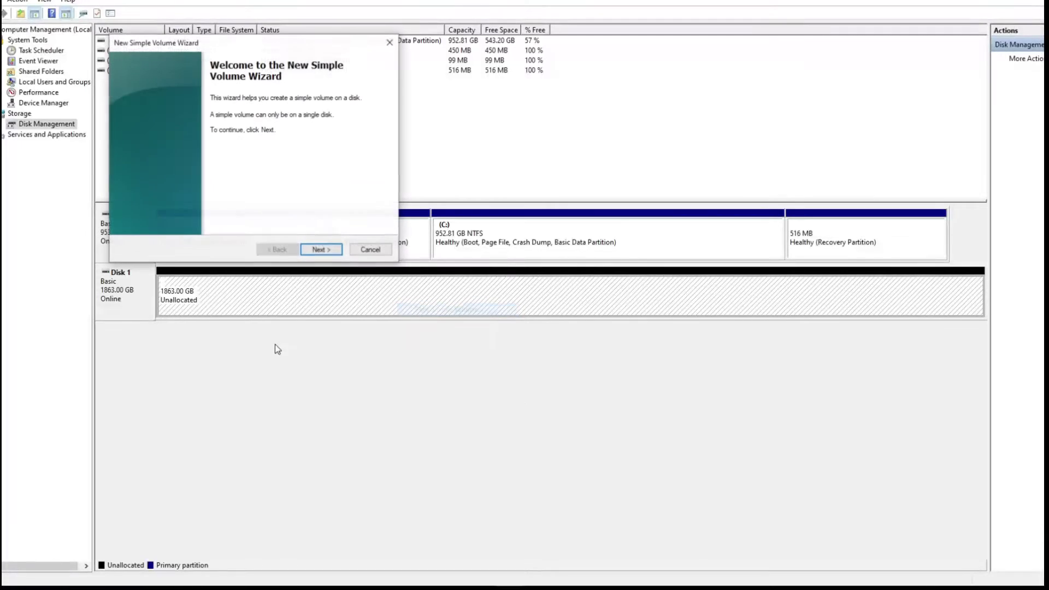
{"action": "left_click", "coordinate": [333, 249]}
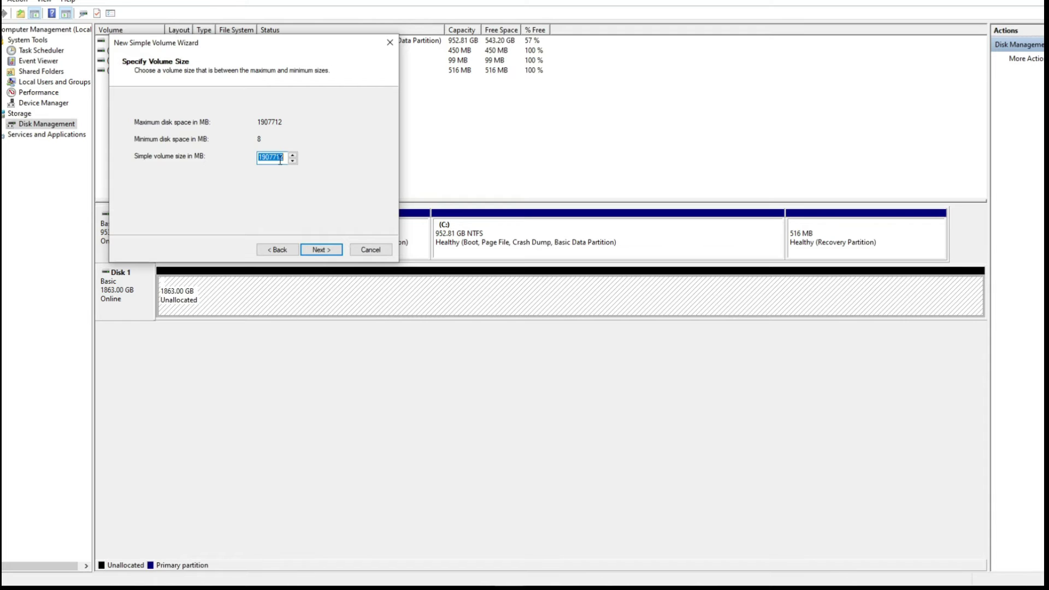
{"action": "left_click", "coordinate": [325, 252]}
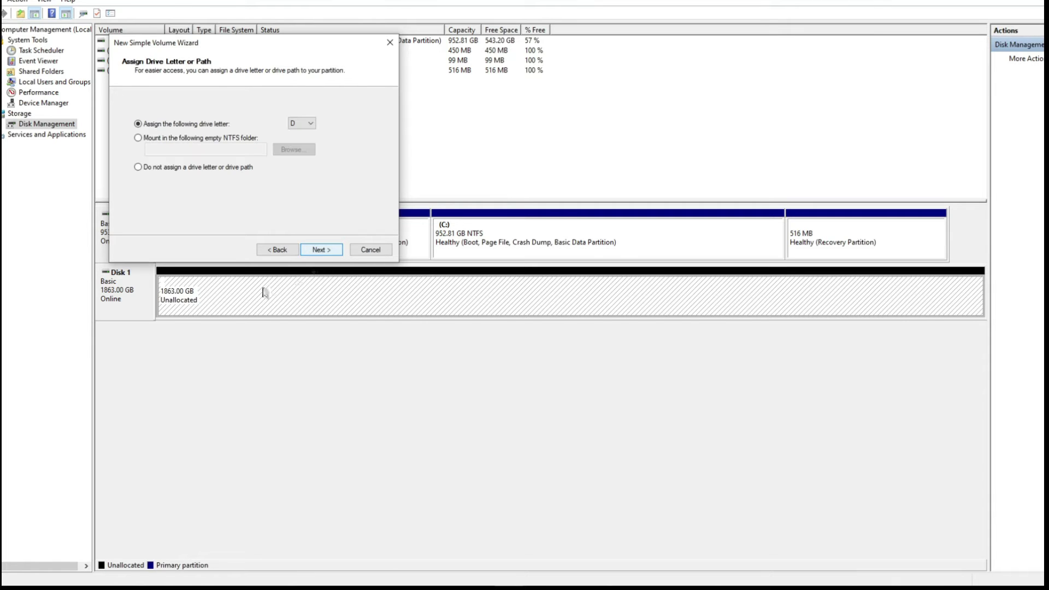
- Assign drive letter A to the new volume
{"action": "left_click", "coordinate": [307, 125]}
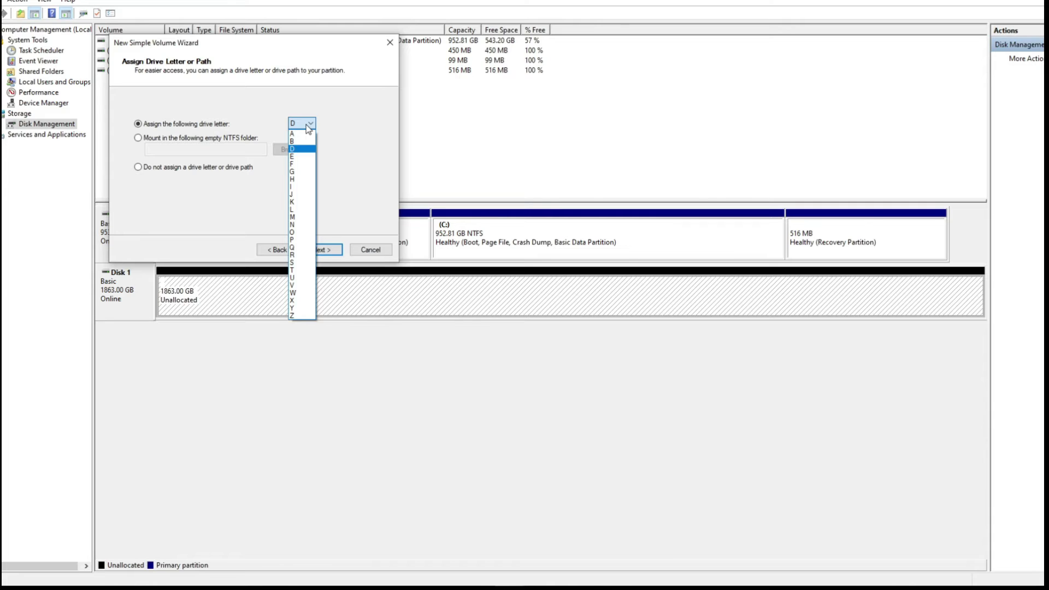
{"action": "left_click", "coordinate": [307, 125]}
{"action": "left_click_drag", "start_coordinate": [305, 48], "coordinate": [363, 83]}
{"action": "left_click", "coordinate": [327, 173]}
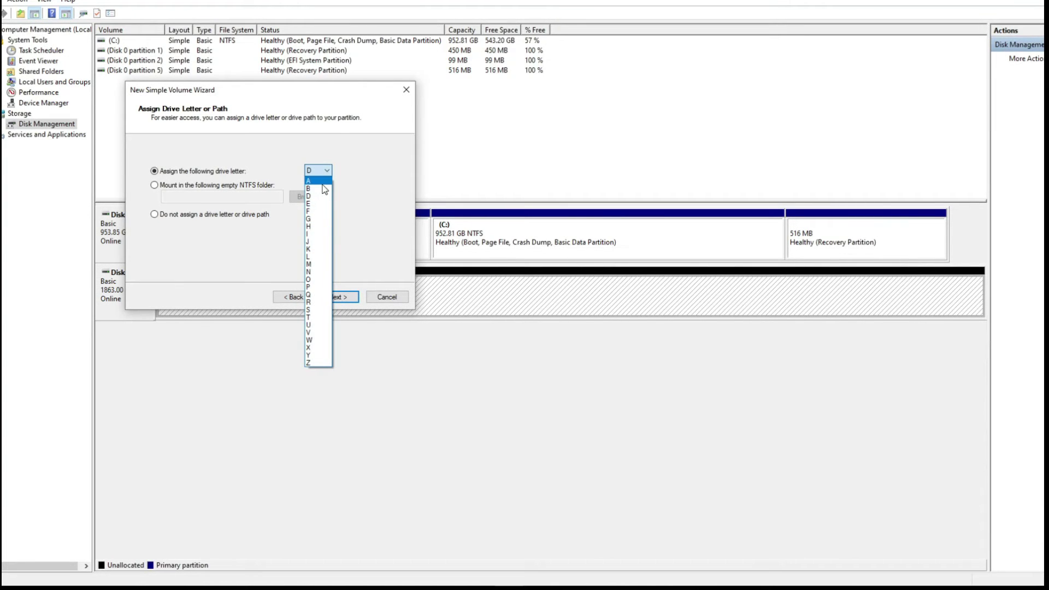
{"action": "left_click", "coordinate": [323, 184]}
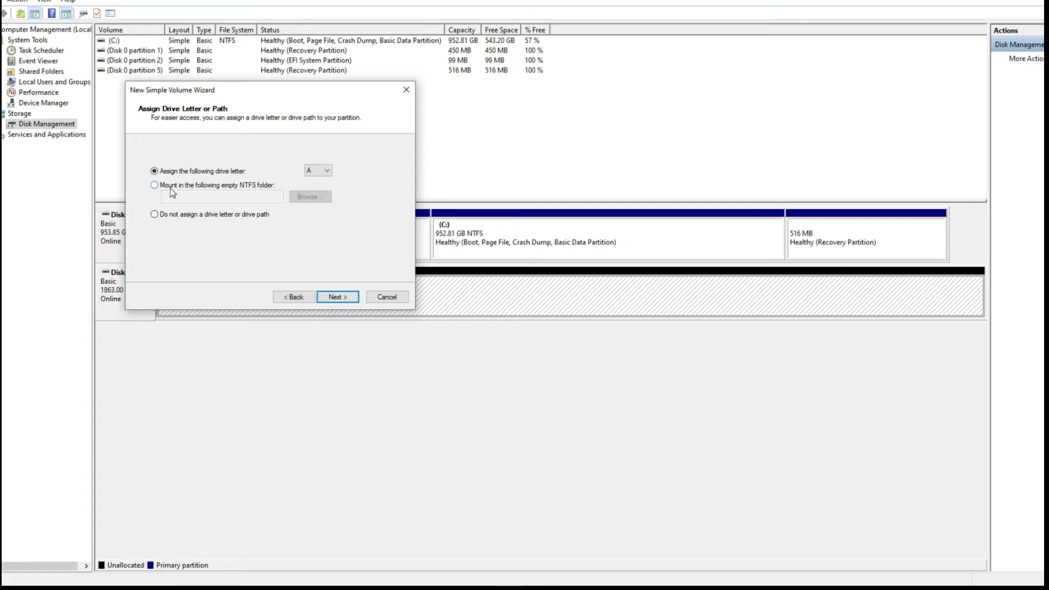
{"action": "left_click", "coordinate": [154, 186]}
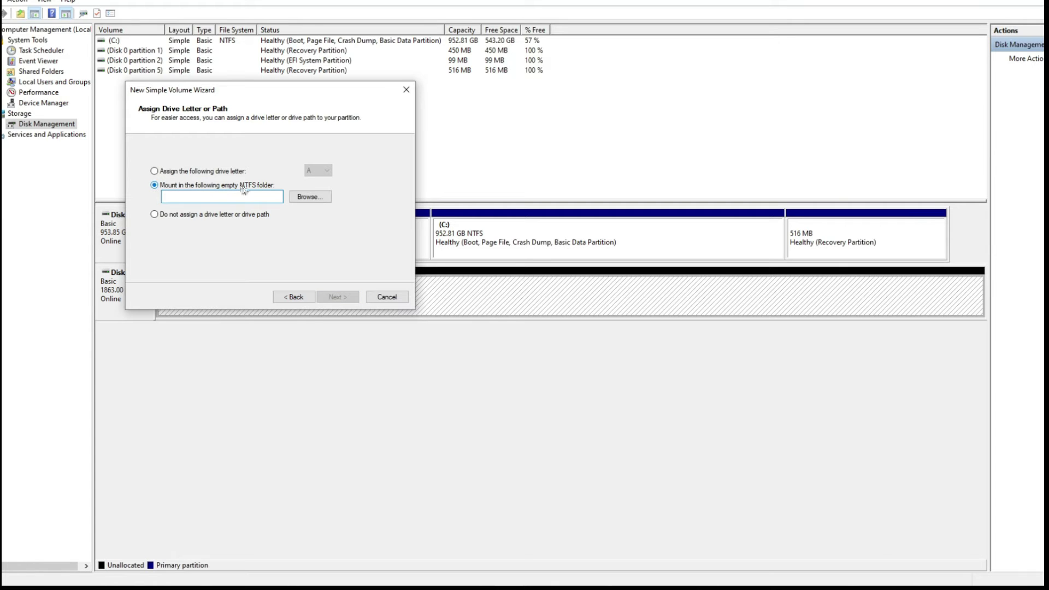
{"action": "left_click", "coordinate": [317, 198]}
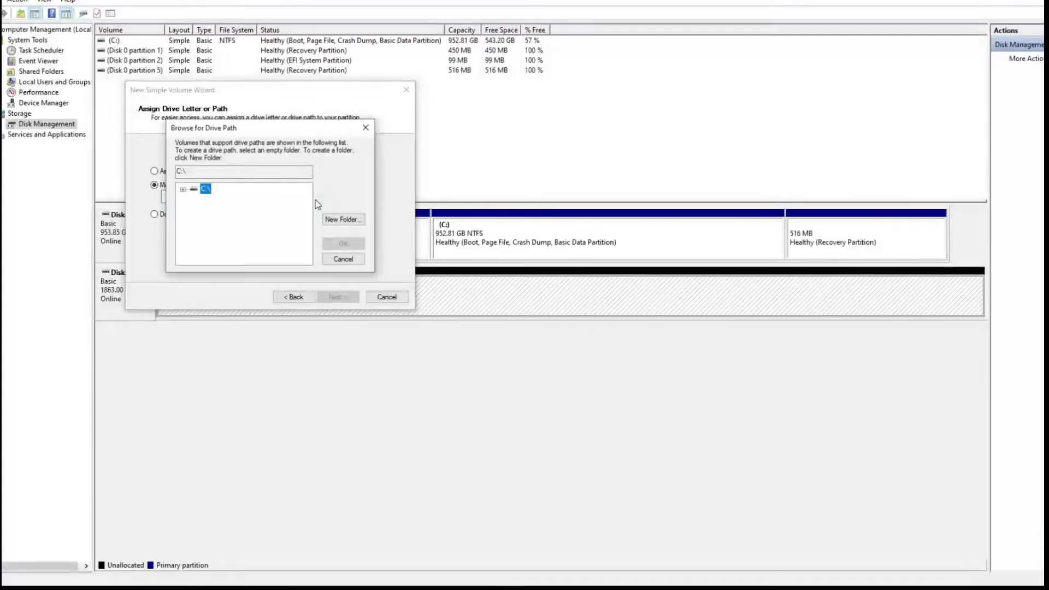
{"action": "left_click", "coordinate": [353, 260]}
{"action": "left_click", "coordinate": [155, 171]}
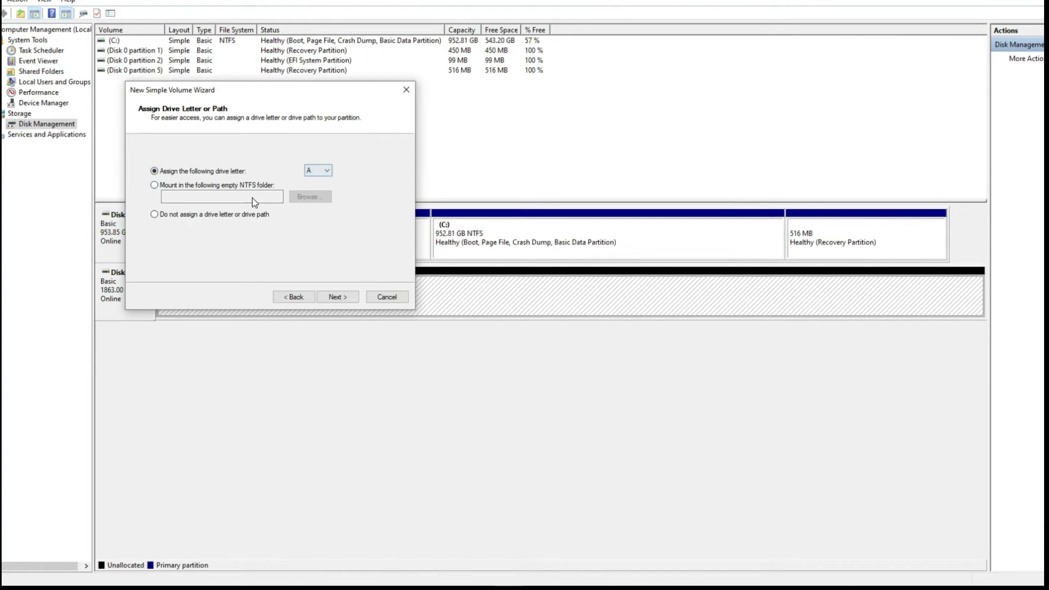
- Label the volume Storage, keep NTFS with default allocation size and quick format, and finish creating it
{"action": "left_click", "coordinate": [350, 298]}
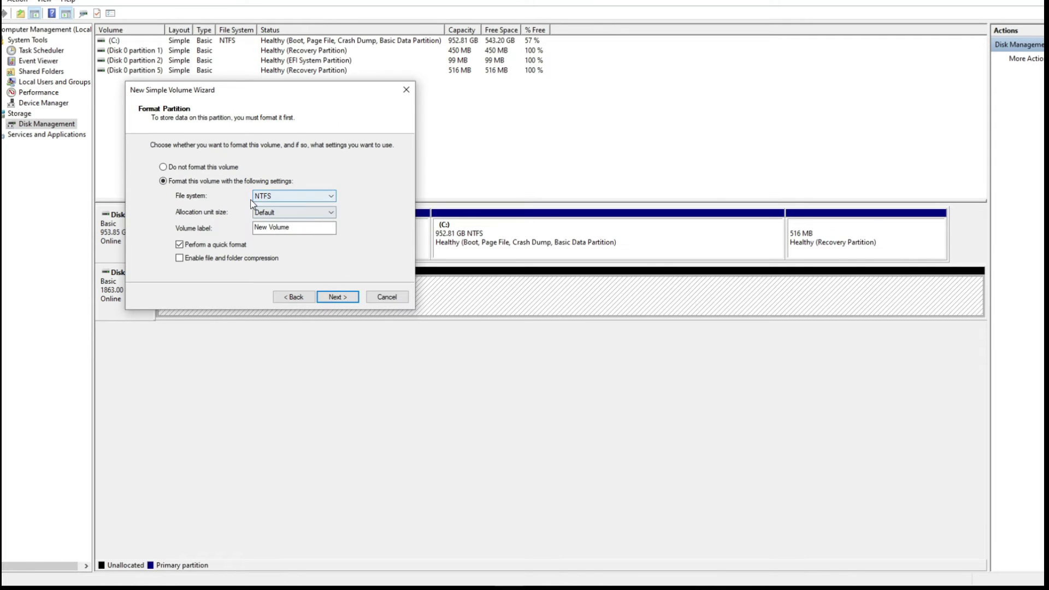
{"action": "left_click_drag", "start_coordinate": [316, 228], "coordinate": [236, 230]}
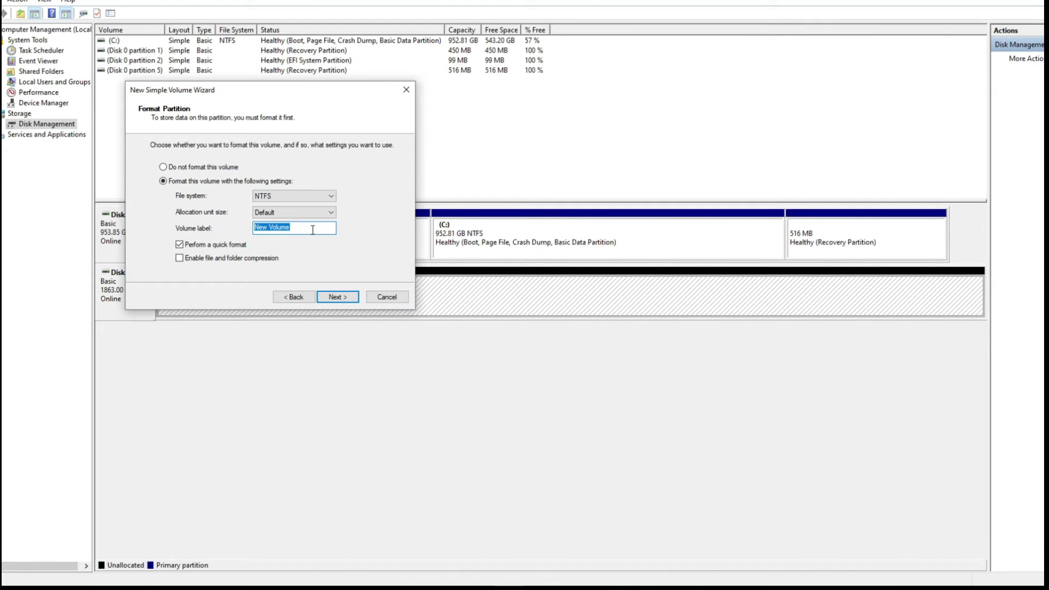
{"action": "type", "text": "Storage"}
{"action": "left_click", "coordinate": [337, 298]}
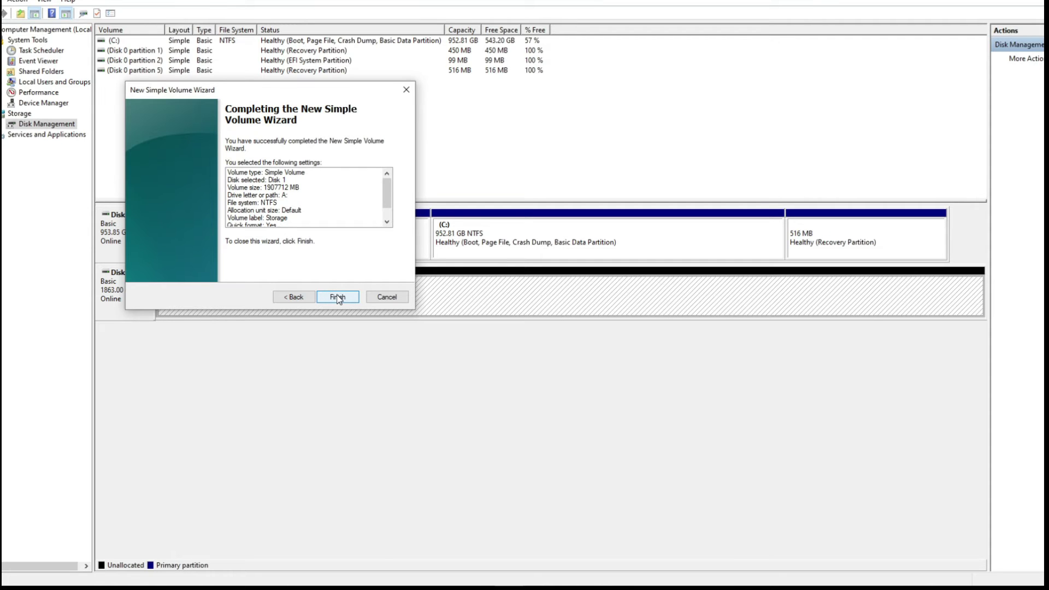
{"action": "left_click", "coordinate": [302, 298]}
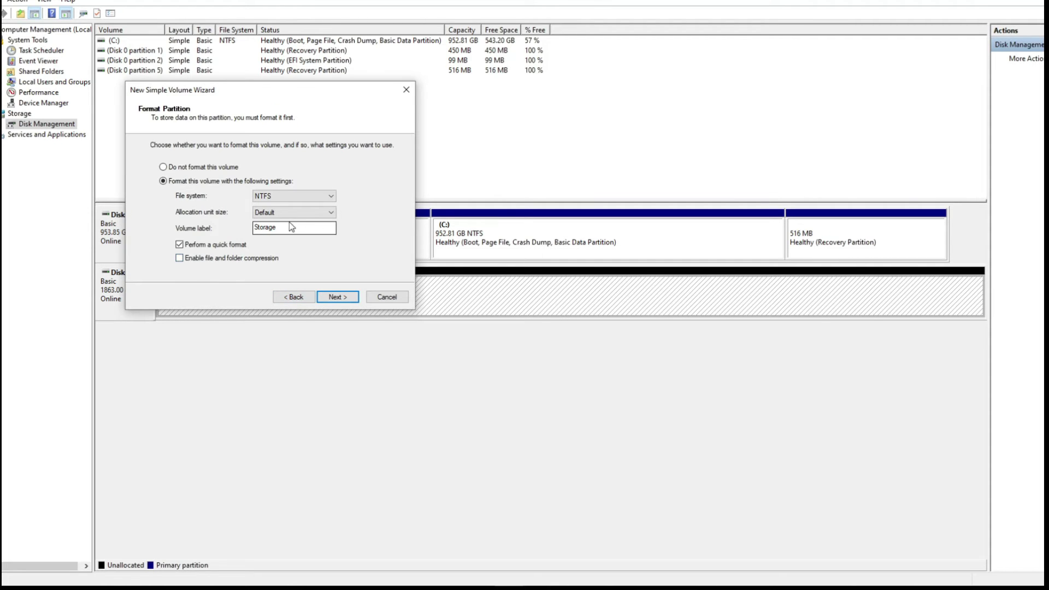
{"action": "left_click", "coordinate": [352, 299]}
{"action": "left_click", "coordinate": [351, 300]}
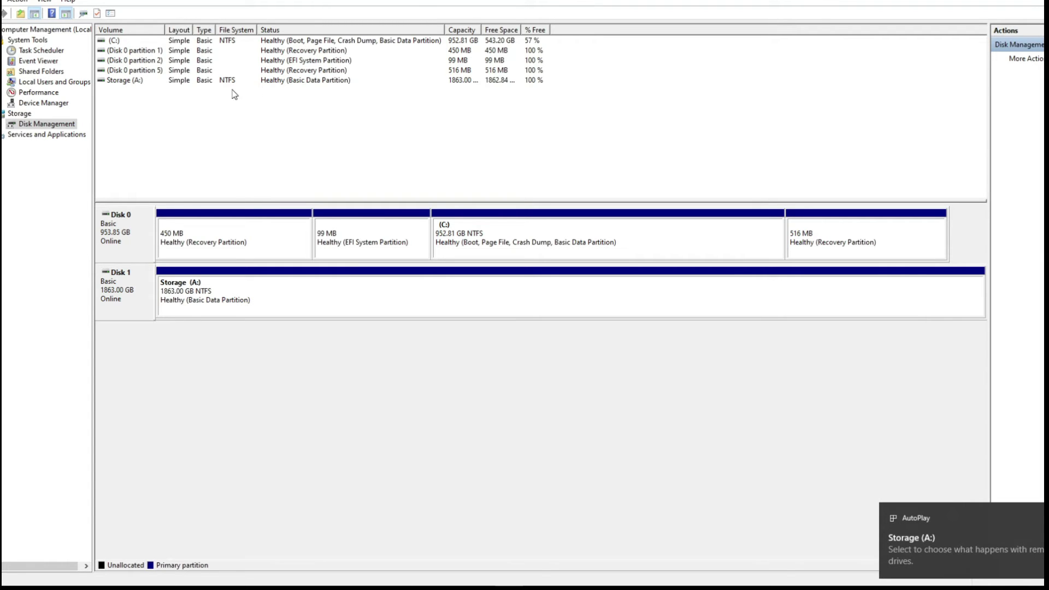
- Open the new Storage (A:) drive from its AutoPlay notification and go up to This PC to check it
{"action": "left_click", "coordinate": [968, 552]}
{"action": "left_click", "coordinate": [951, 99]}
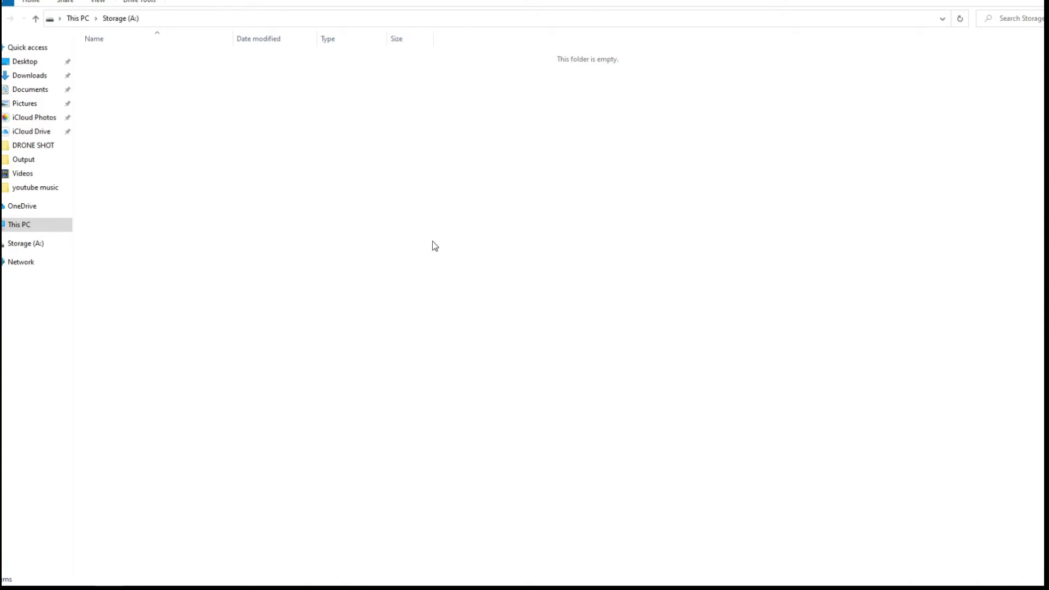
{"action": "left_click", "coordinate": [35, 21]}
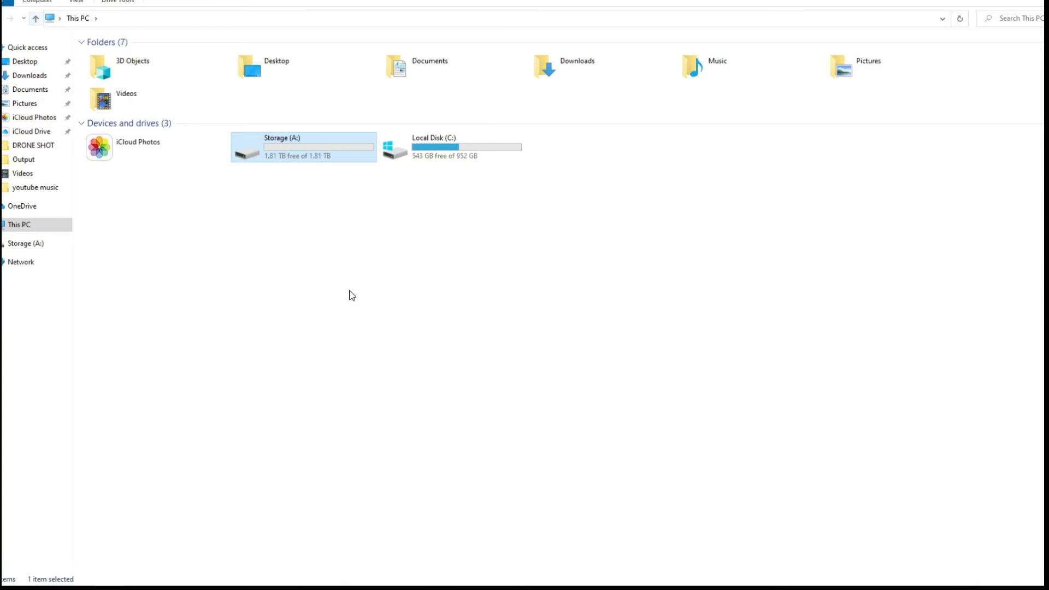
{"action": "right_click", "coordinate": [348, 267]}
{"action": "left_click", "coordinate": [382, 319]}
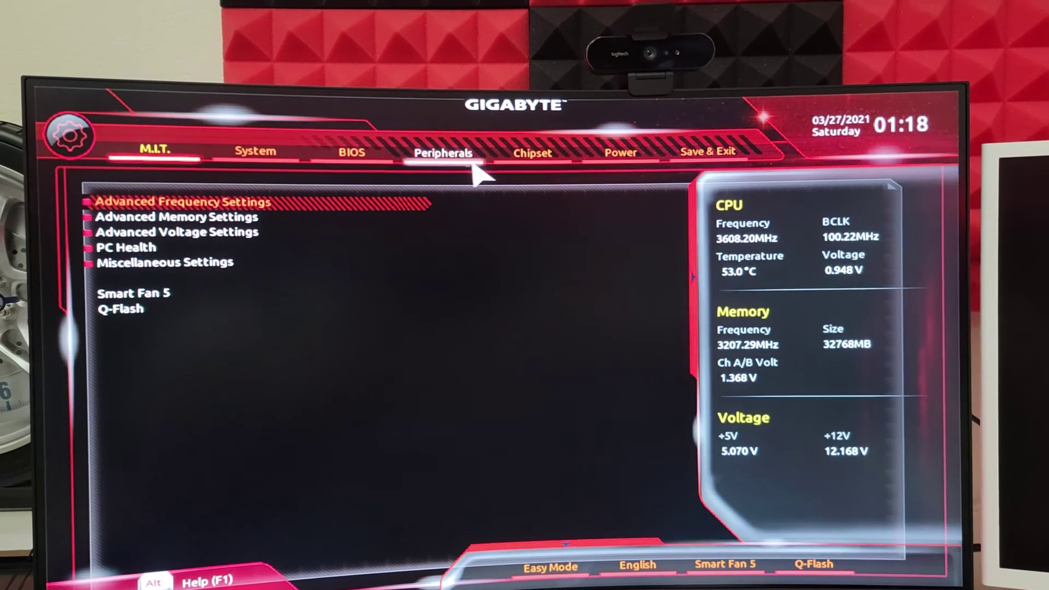
- Switch to the Gigabyte BIOS setup and open the Chipset settings to check the SATA mode and ports
{"action": "left_click", "coordinate": [476, 163]}
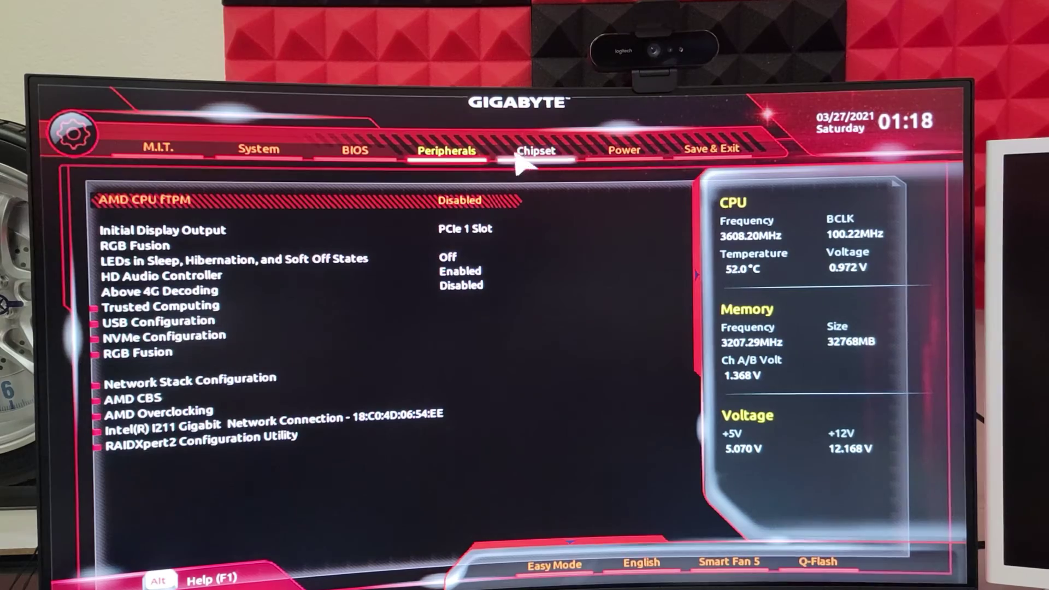
{"action": "left_click", "coordinate": [531, 160]}
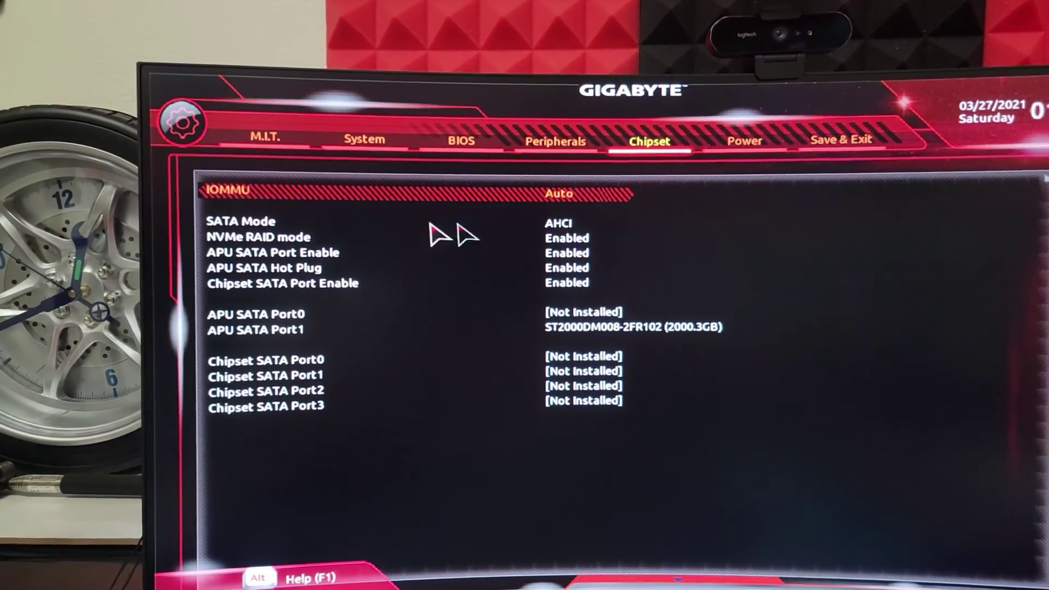
- Set SATA Mode to RAID in the BIOS Chipset settings
{"action": "left_click", "coordinate": [562, 231]}
{"action": "left_click", "coordinate": [559, 224]}
{"action": "left_click", "coordinate": [628, 360]}
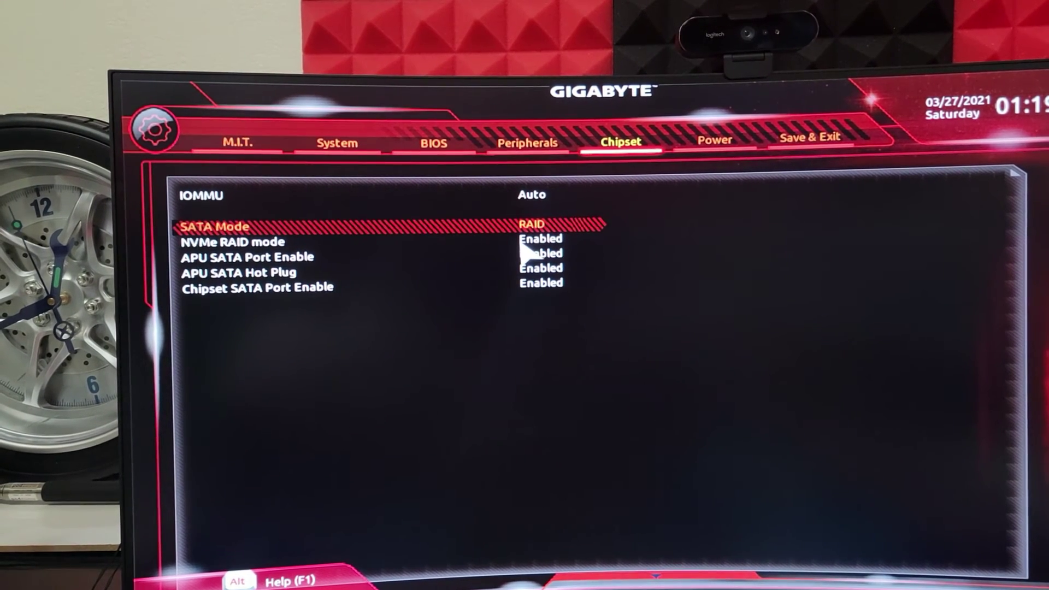
- Set SATA Mode back to AHCI in the BIOS Chipset settings
{"action": "left_click", "coordinate": [533, 228]}
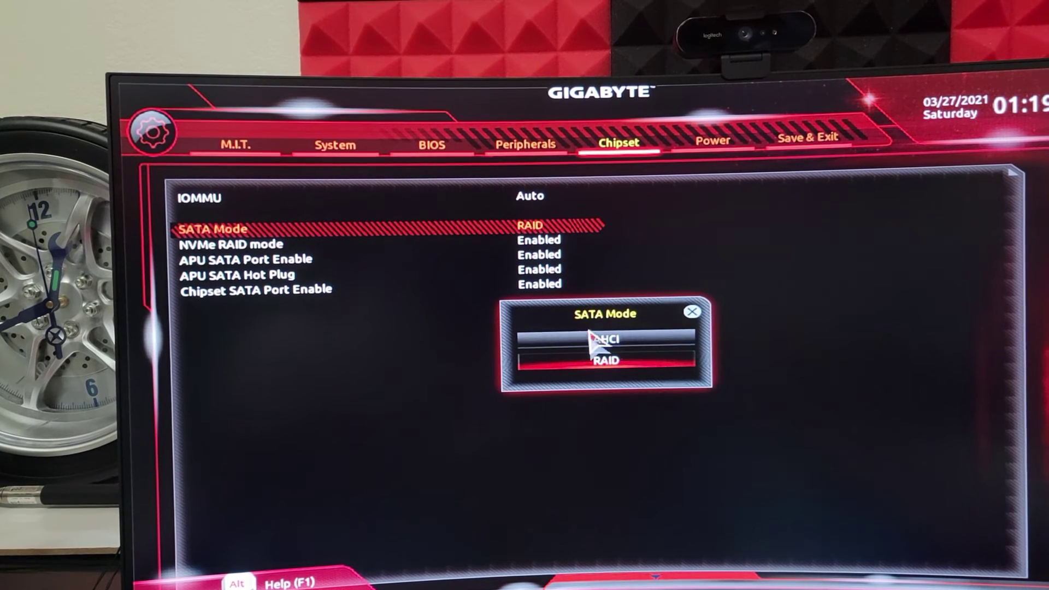
{"action": "left_click", "coordinate": [601, 341]}
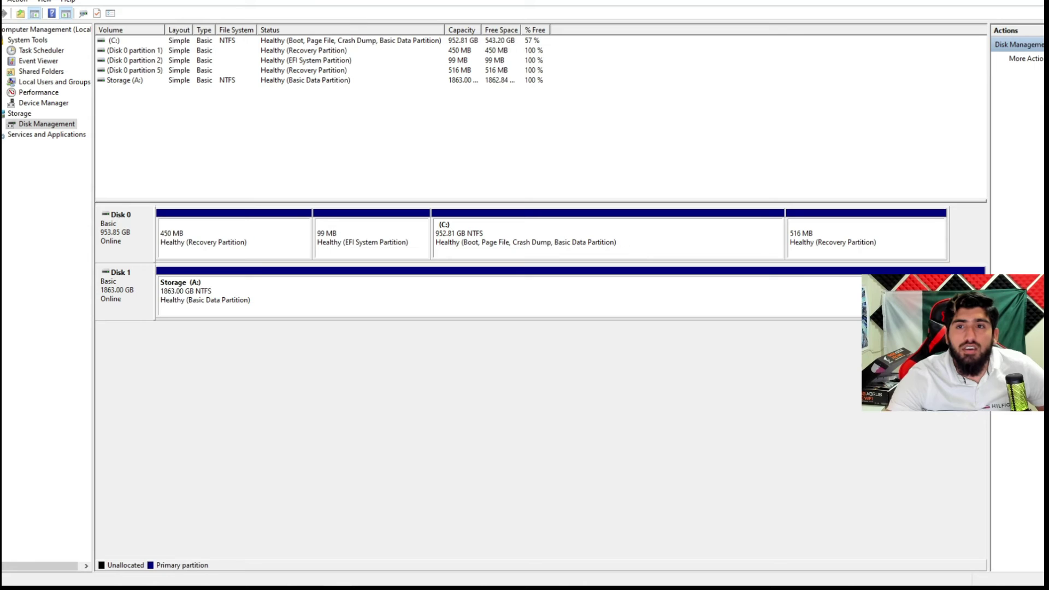
- Switch to Disk Management in Windows, refresh it and rescan all disks
{"action": "left_click", "coordinate": [1028, 58]}
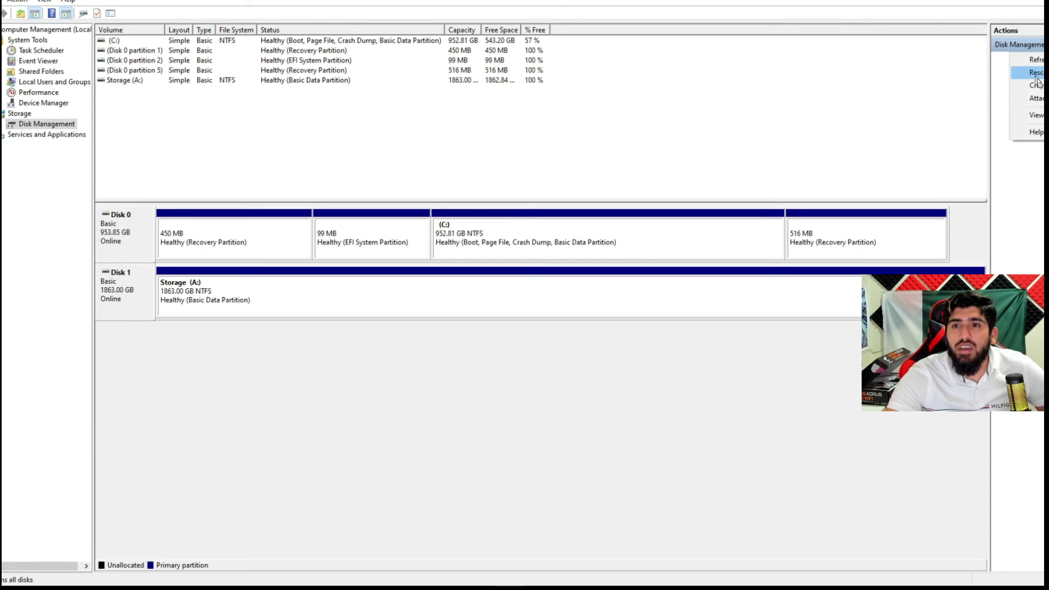
{"action": "left_click", "coordinate": [1033, 59]}
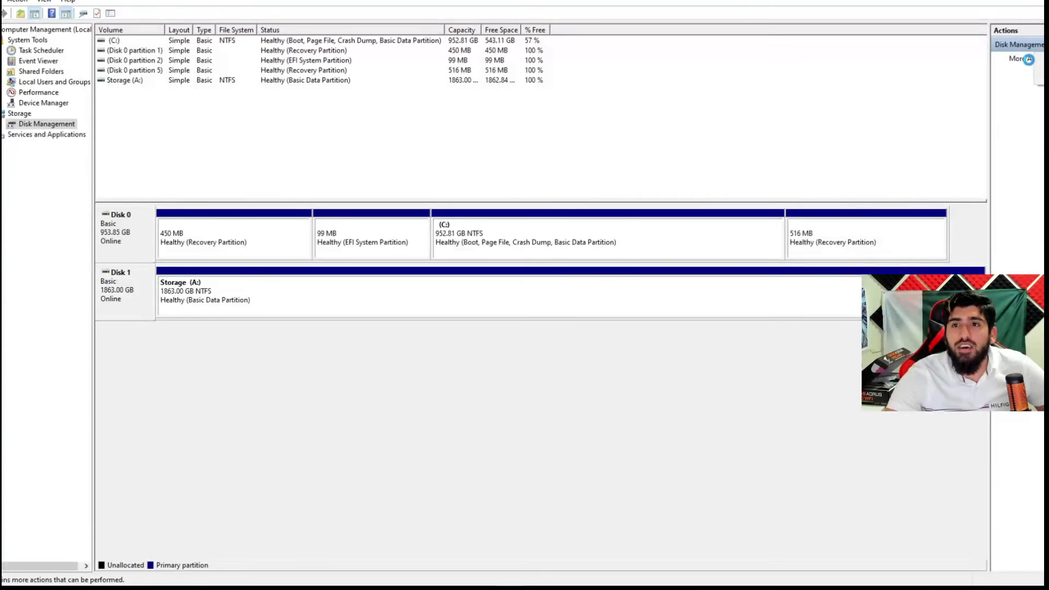
{"action": "left_click", "coordinate": [1025, 61]}
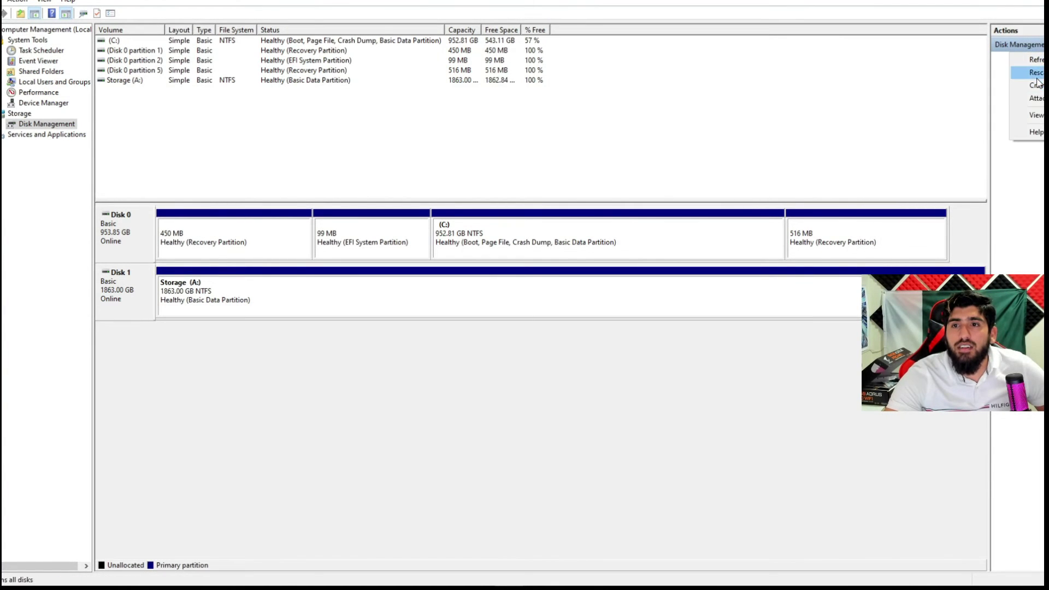
{"action": "left_click", "coordinate": [1035, 87]}
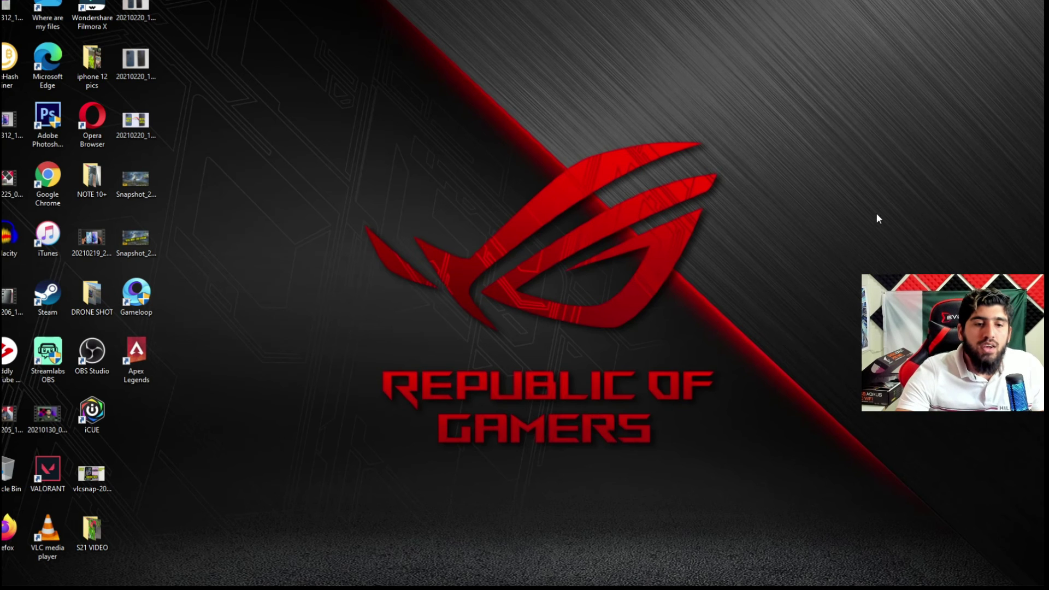
{"action": "right_click", "coordinate": [346, 339]}
{"action": "left_click", "coordinate": [392, 386]}
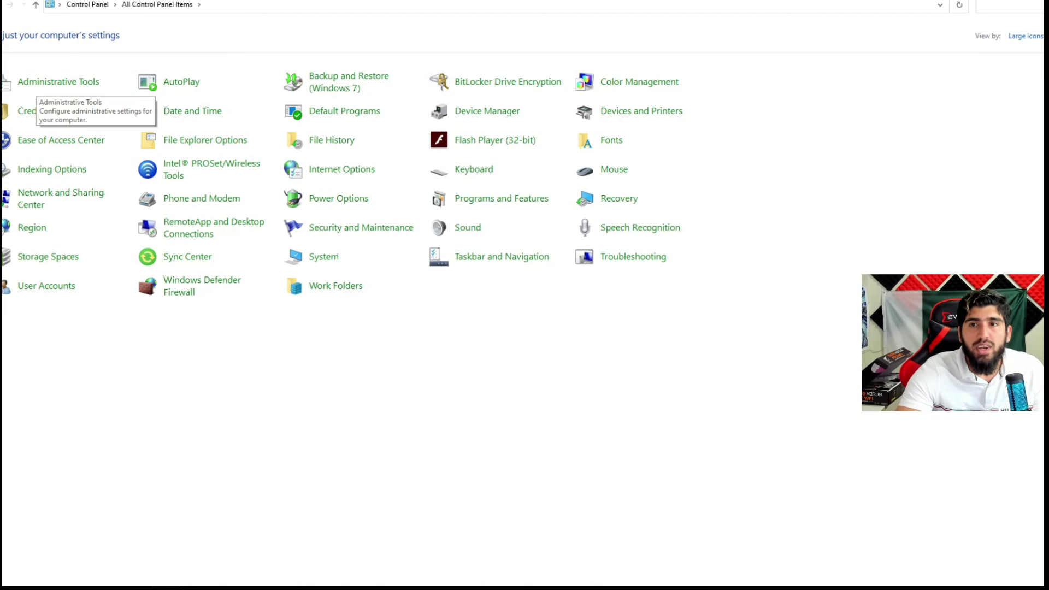
- Switch the Control Panel view to Category and back to Large icons
{"action": "left_click", "coordinate": [1030, 39]}
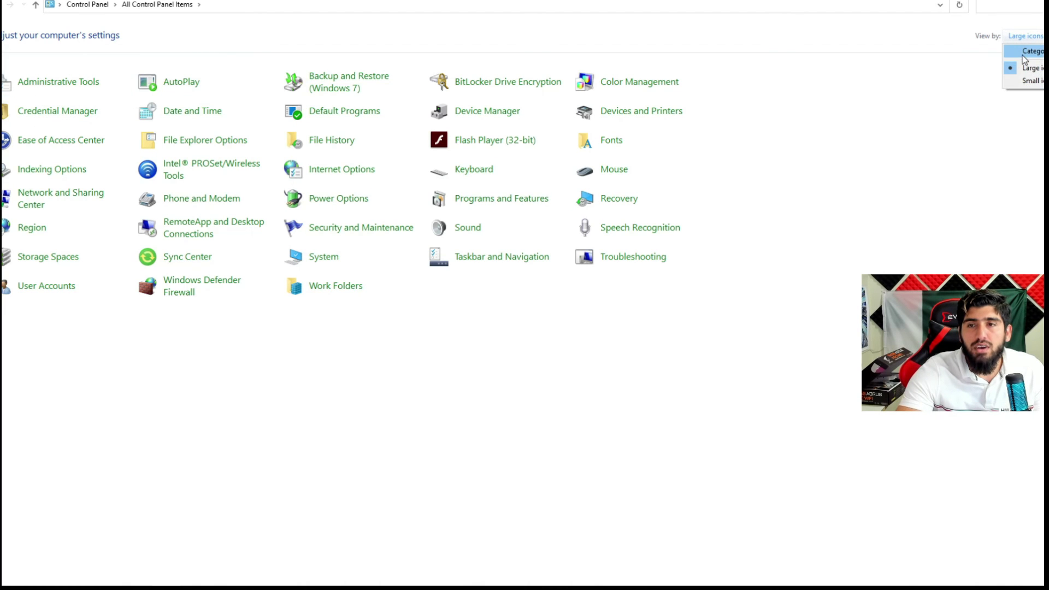
{"action": "left_click", "coordinate": [1022, 55]}
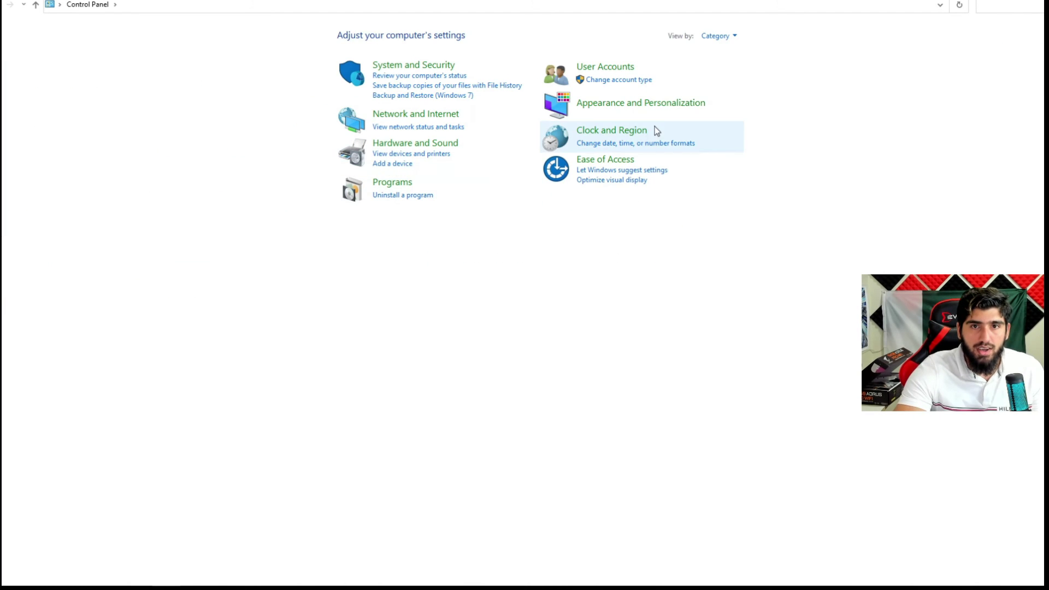
{"action": "left_click", "coordinate": [735, 40]}
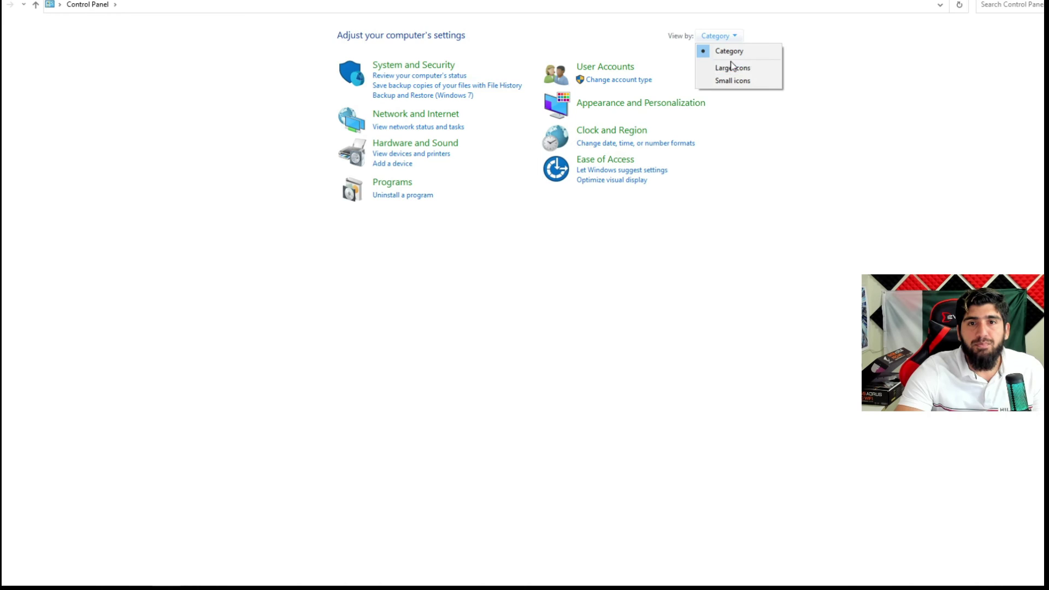
{"action": "left_click", "coordinate": [732, 68]}
- Open Computer Management from the Control Panel's Administrative Tools and go to Disk Management under Storage
{"action": "left_click", "coordinate": [58, 86]}
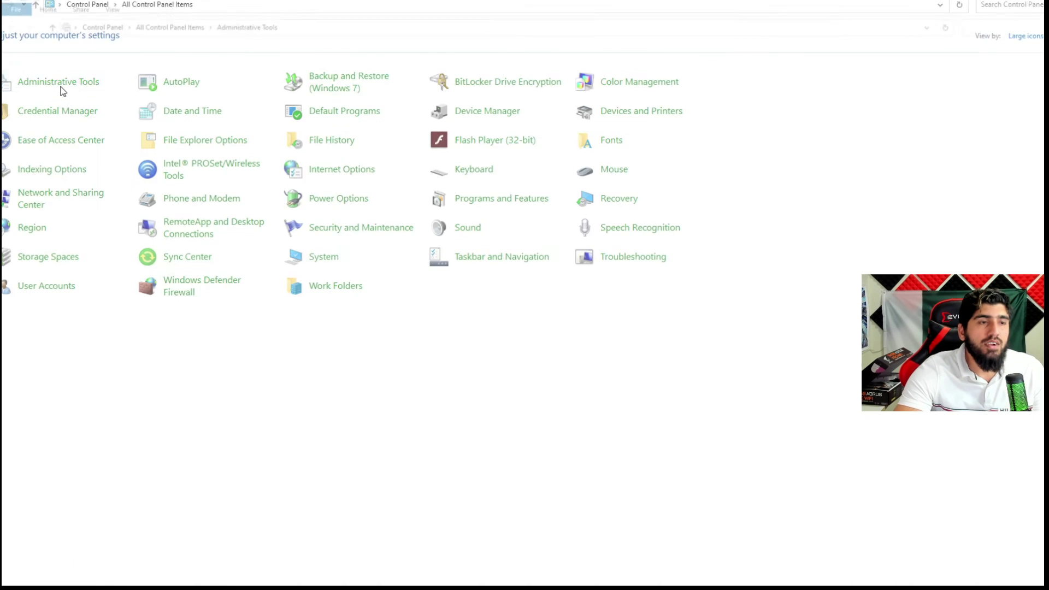
{"action": "double_click", "coordinate": [127, 70]}
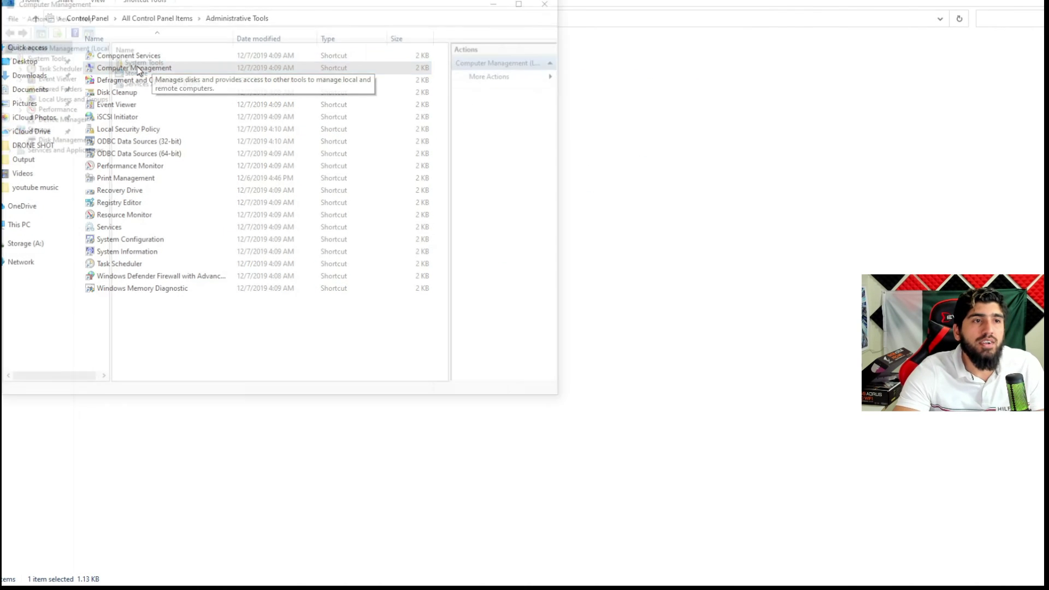
{"action": "double_click", "coordinate": [142, 69]}
{"action": "double_click", "coordinate": [161, 60]}
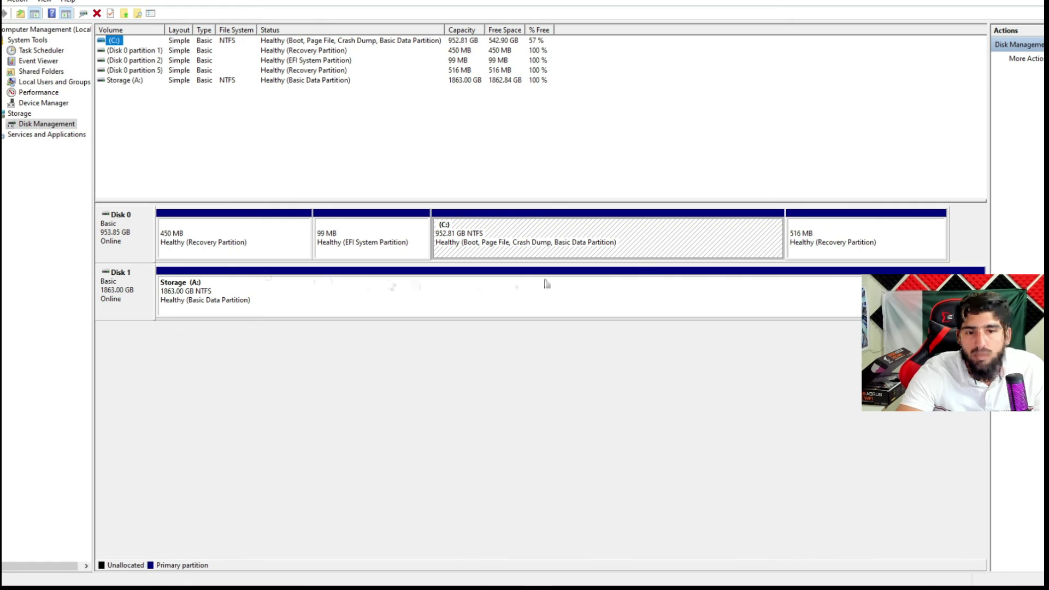
- Bring up the available actions for the Storage (A:) volume on Disk 1
{"action": "right_click", "coordinate": [289, 290]}
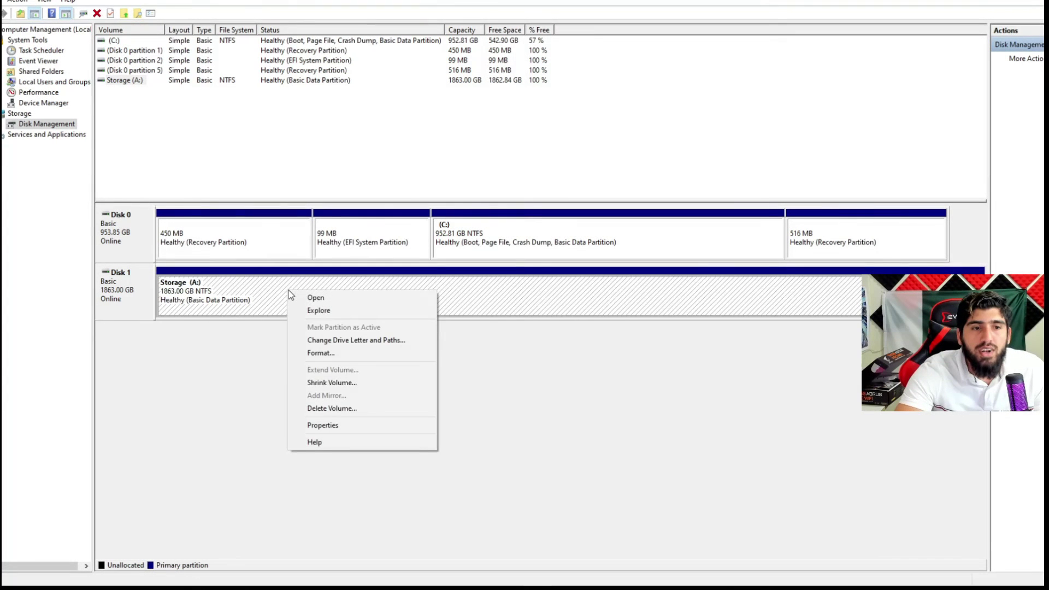